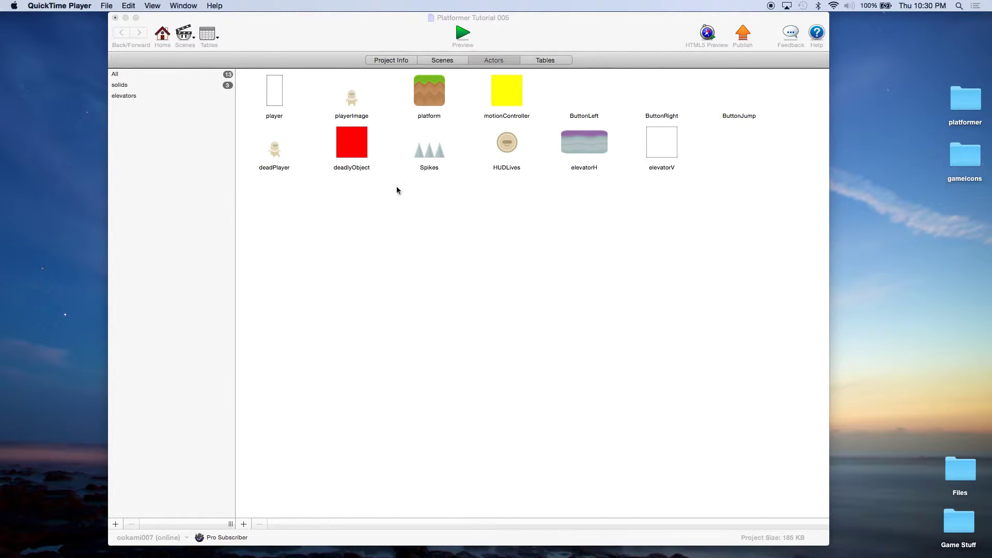
Step: Save a copy of the GameSalad project as "Platformer Tutorial 006" in the Projects folder
{"action": "left_click", "coordinate": [105, 6]}
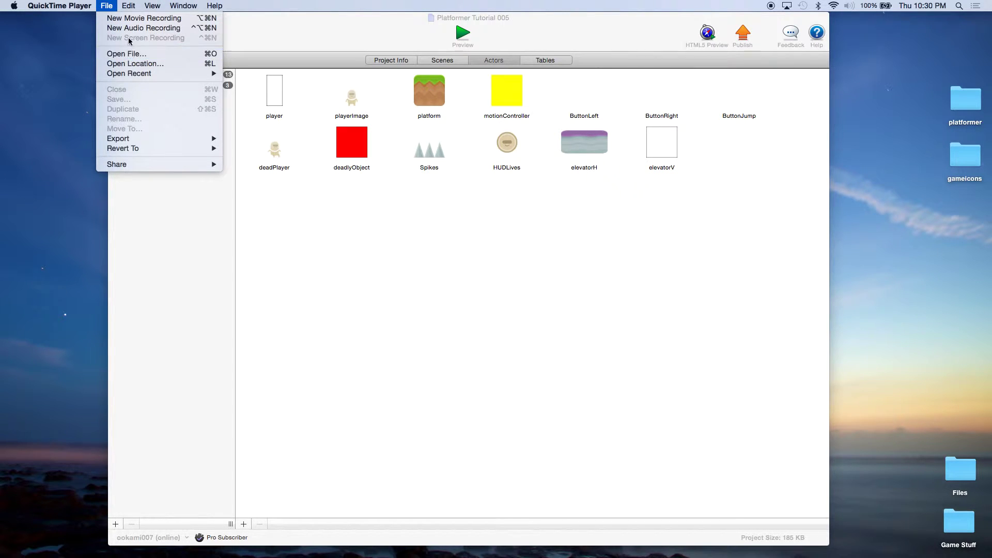
{"action": "left_click", "coordinate": [291, 39]}
{"action": "left_click", "coordinate": [84, 6]}
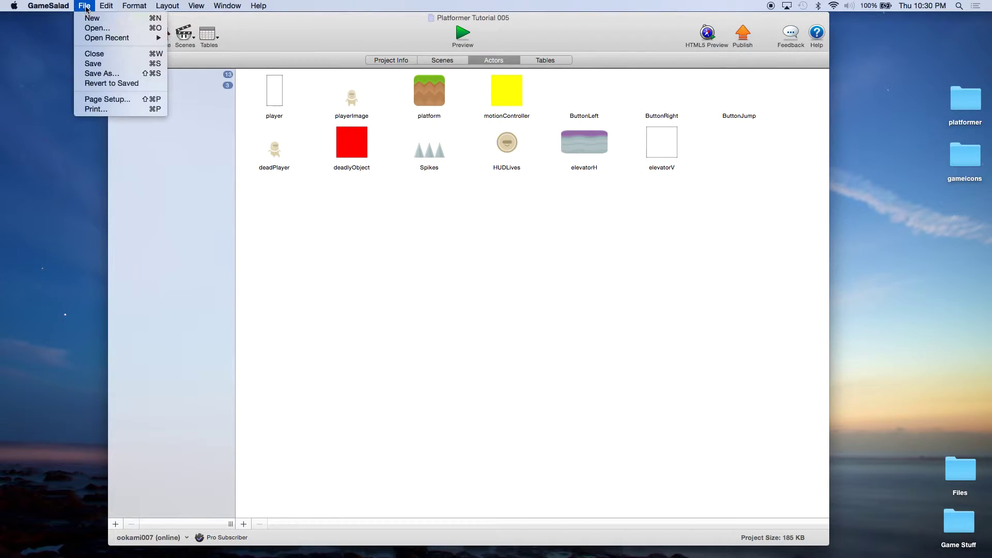
{"action": "left_click", "coordinate": [102, 74]}
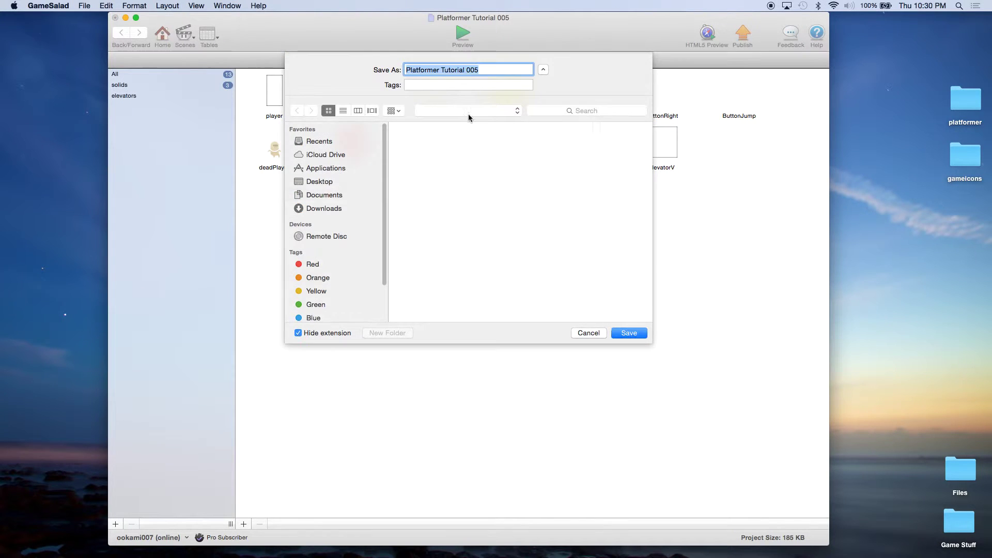
{"action": "left_click", "coordinate": [486, 73]}
{"action": "key", "text": "BackSpace"}
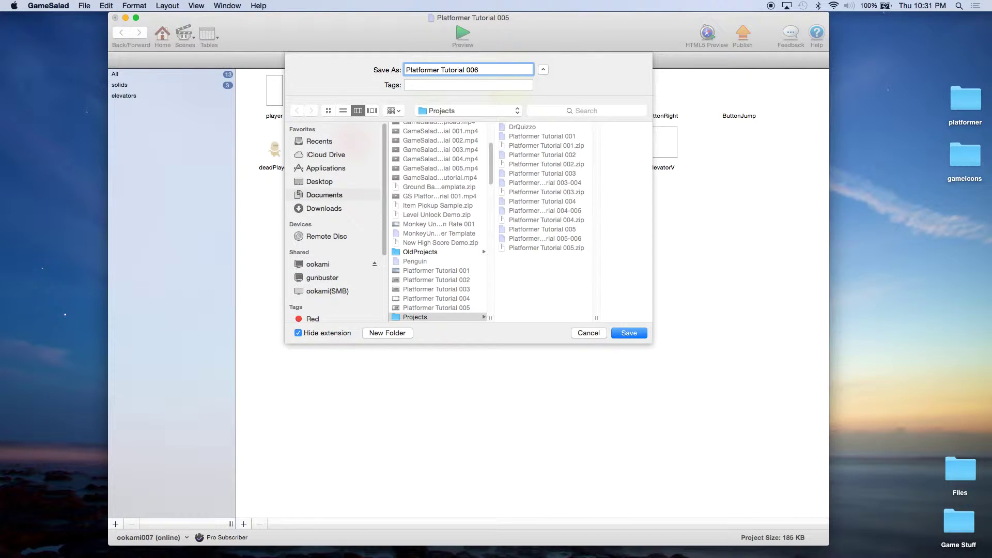
{"action": "key", "text": "Return"}
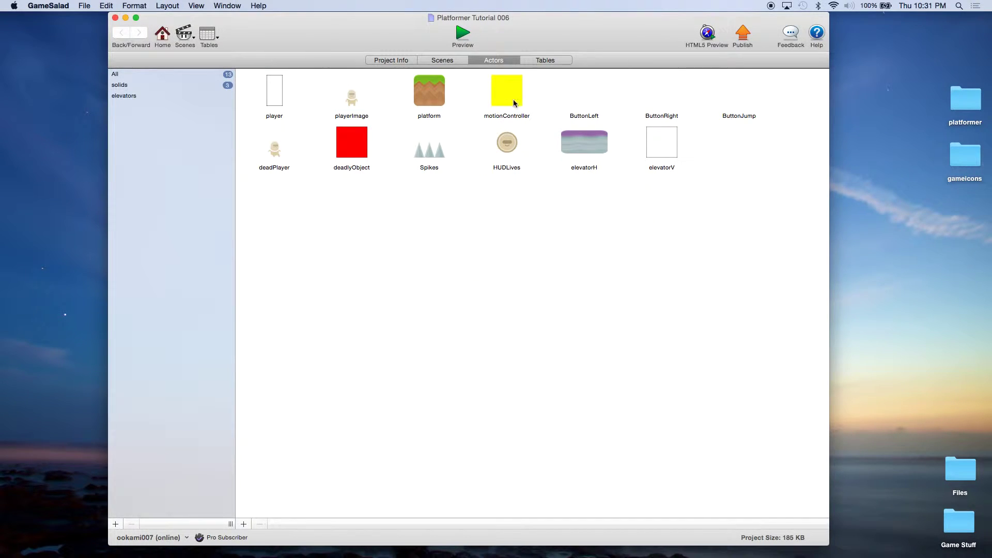
Step: Open the elevatorV actor for editing and assign it the planet image from the project's images
{"action": "left_click", "coordinate": [655, 150]}
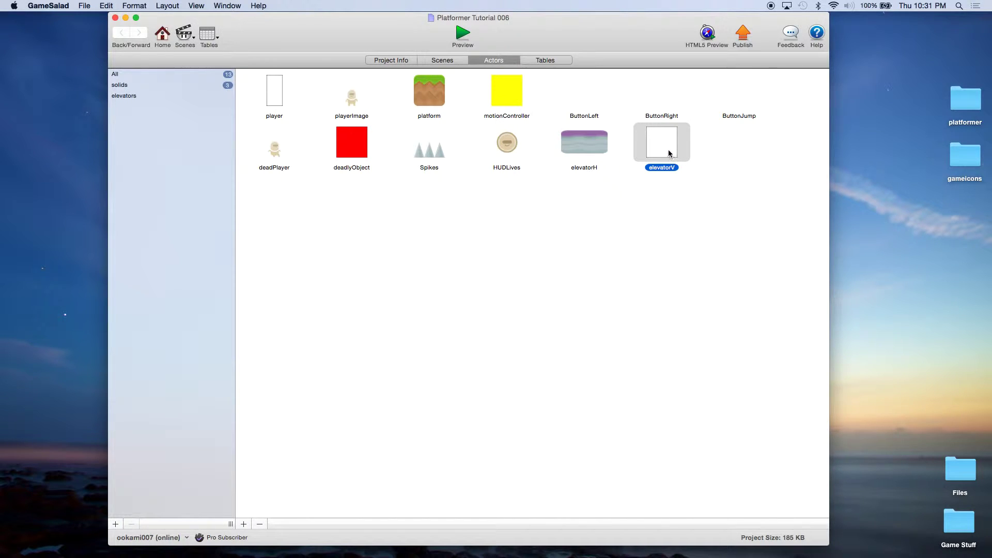
{"action": "double_click", "coordinate": [669, 154]}
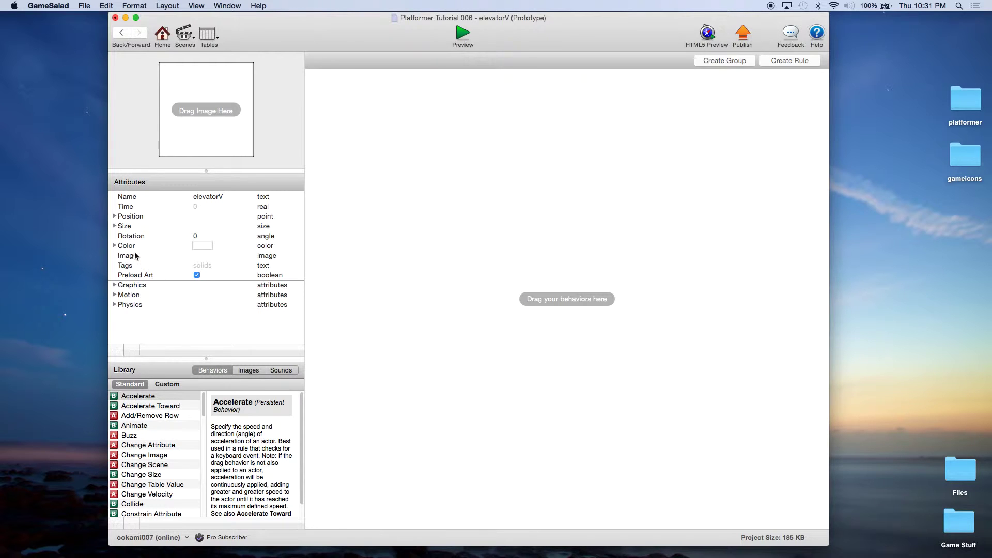
{"action": "left_click", "coordinate": [248, 370]}
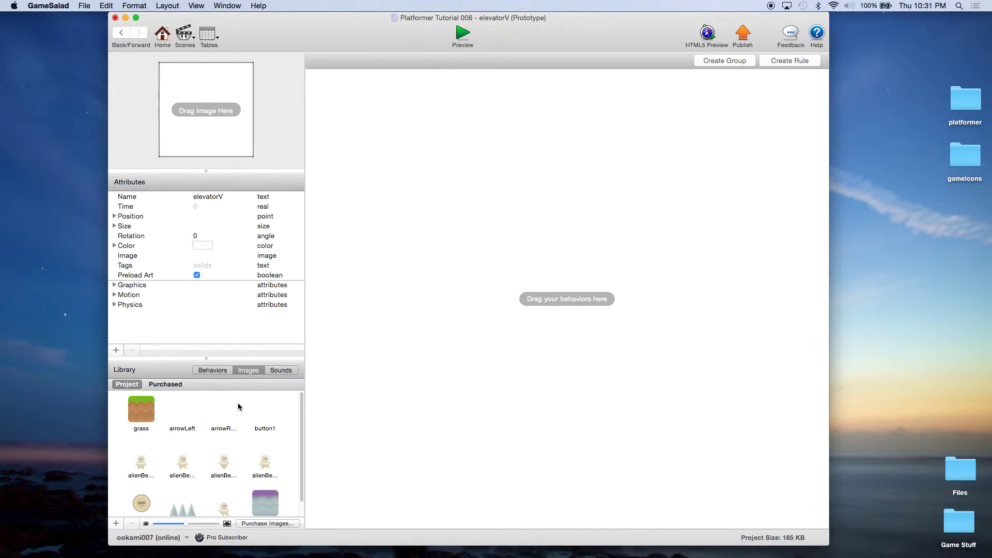
{"action": "scroll", "coordinate": [258, 458], "scroll_direction": "down", "scroll_amount": 1}
{"action": "left_click", "coordinate": [261, 491]}
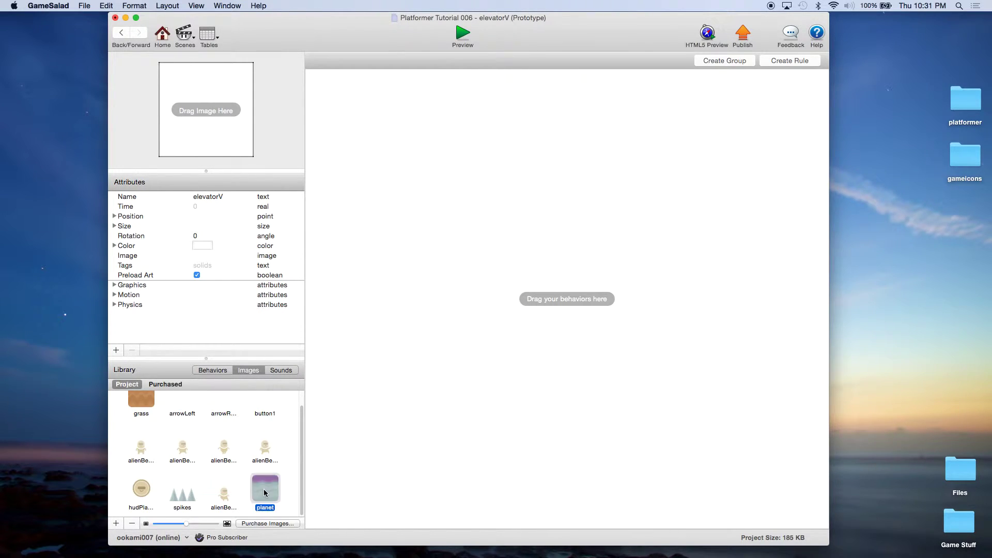
{"action": "left_click_drag", "start_coordinate": [261, 494], "coordinate": [217, 124]}
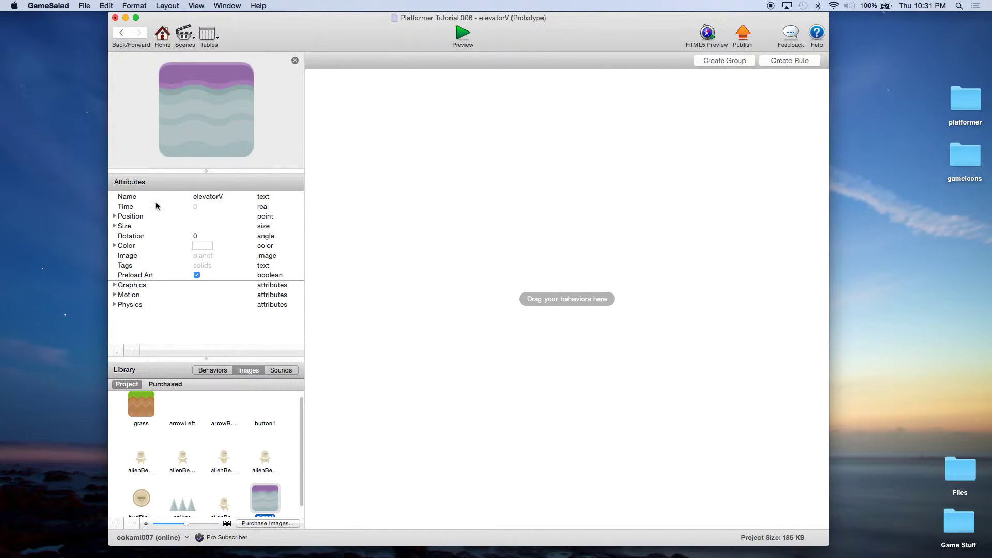
Step: Set the elevatorV actor's width and height to 64
{"action": "left_click", "coordinate": [114, 226]}
{"action": "left_click", "coordinate": [209, 239]}
{"action": "left_click", "coordinate": [211, 239]}
{"action": "type", "text": "64"}
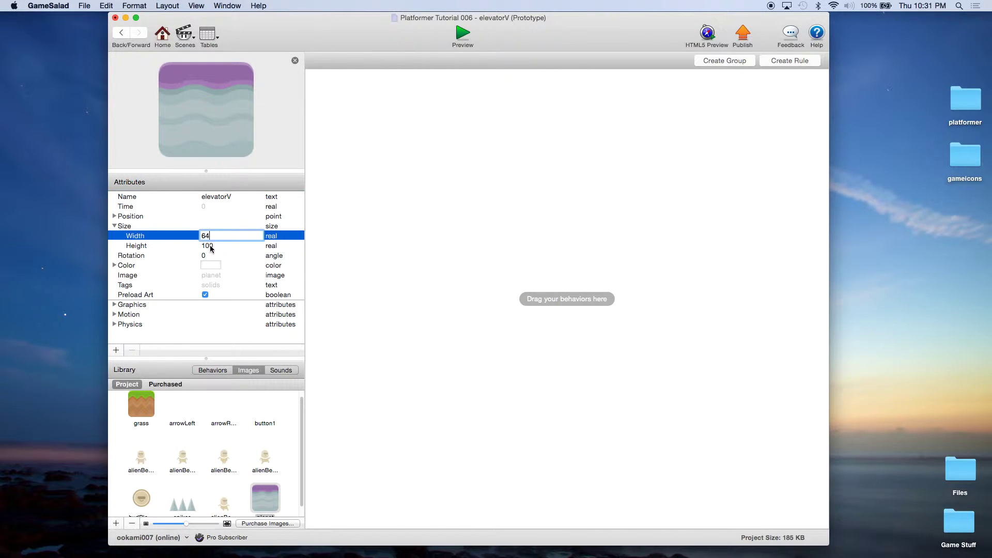
{"action": "key", "text": "Tab"}
{"action": "type", "text": "64"}
{"action": "left_click", "coordinate": [211, 237]}
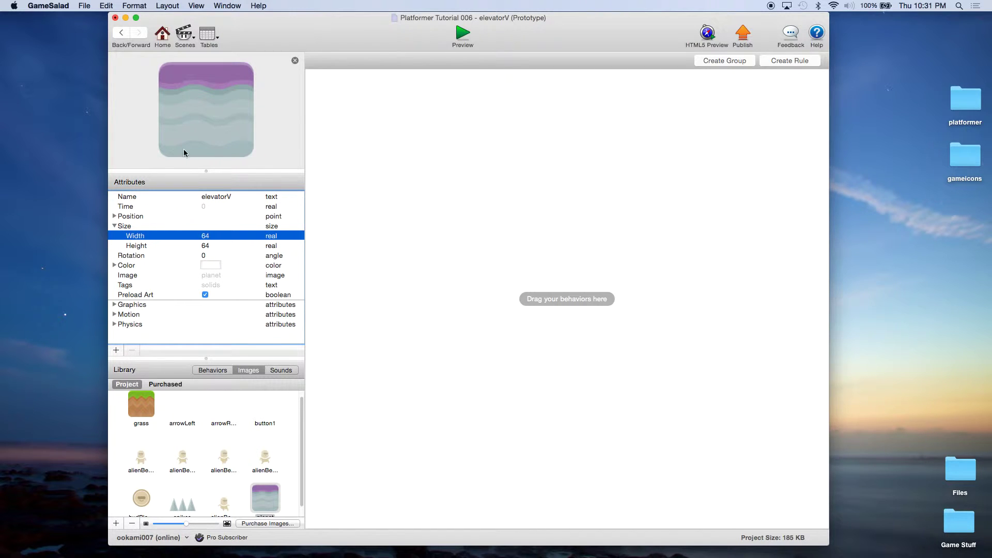
Step: Set the elevatorV actor's horizontal wrap to Tile in its graphics attributes
{"action": "left_click", "coordinate": [114, 305]}
{"action": "scroll", "coordinate": [180, 311], "scroll_direction": "down", "scroll_amount": 3}
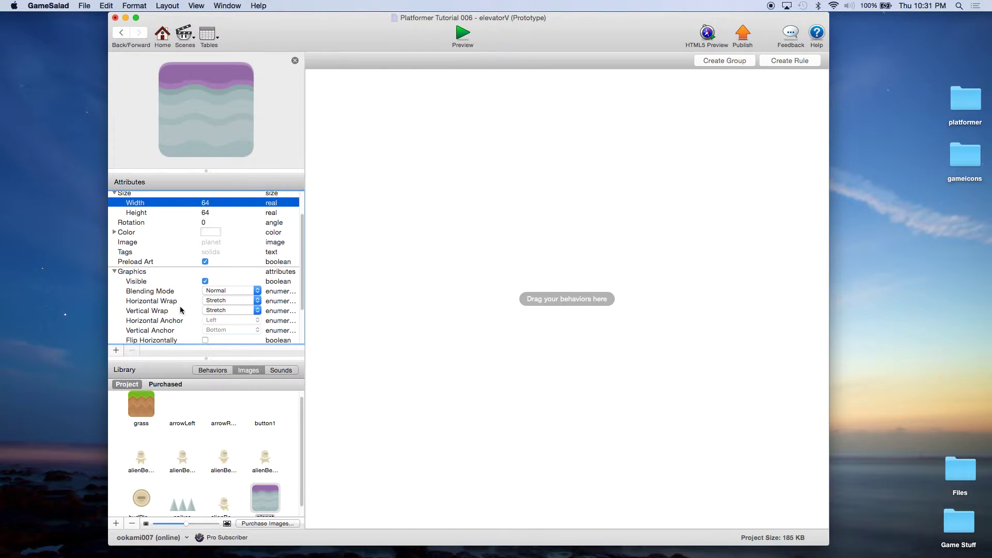
{"action": "left_click", "coordinate": [219, 302]}
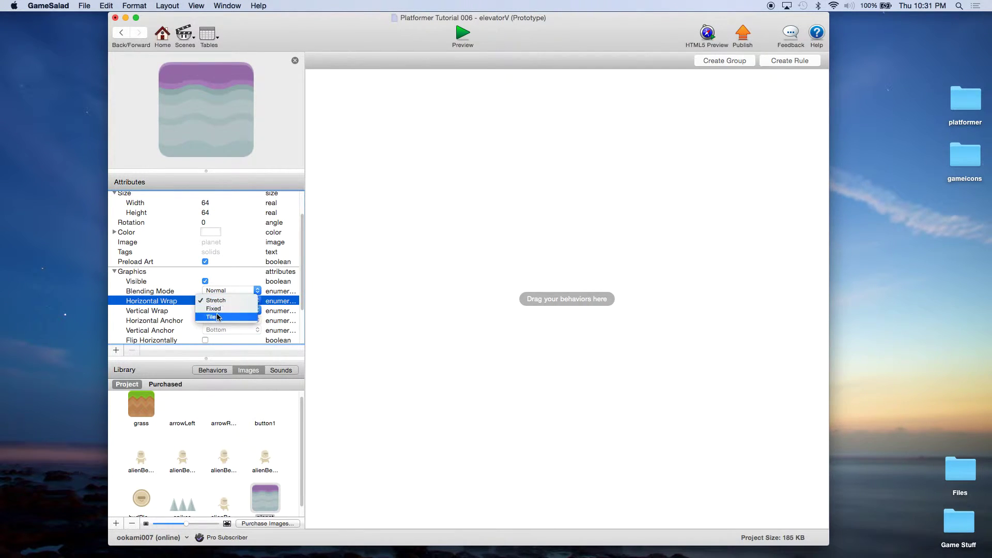
{"action": "left_click", "coordinate": [207, 311]}
{"action": "scroll", "coordinate": [202, 312], "scroll_direction": "down", "scroll_amount": 4}
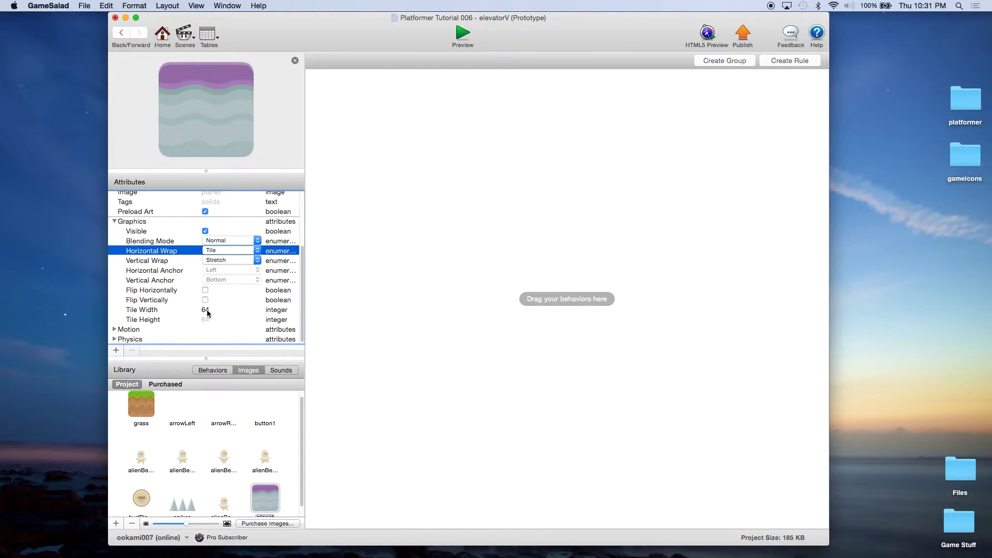
{"action": "left_click", "coordinate": [115, 222]}
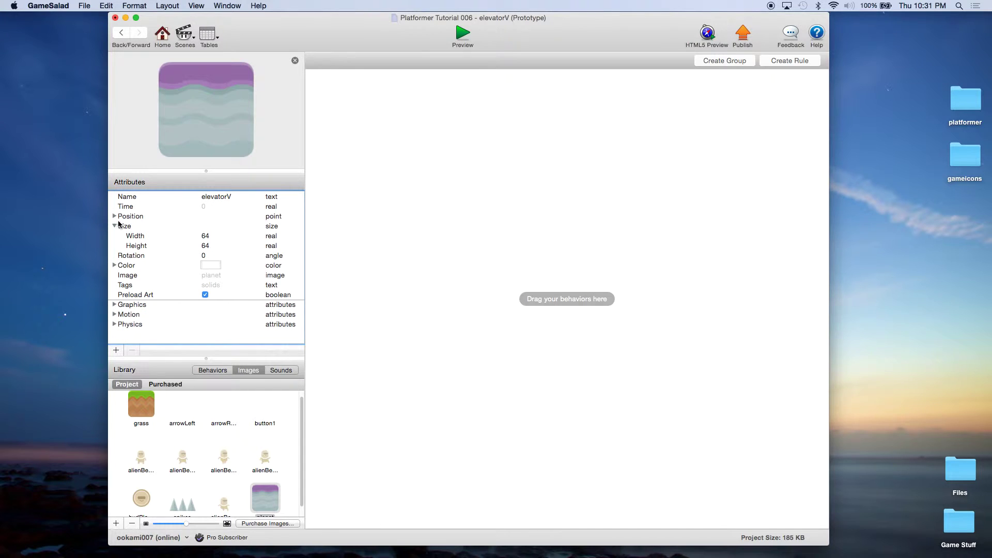
Step: Set the elevatorV actor's physics density to 999,999 and its friction to 0
{"action": "left_click", "coordinate": [115, 325]}
{"action": "scroll", "coordinate": [175, 318], "scroll_direction": "down", "scroll_amount": 3}
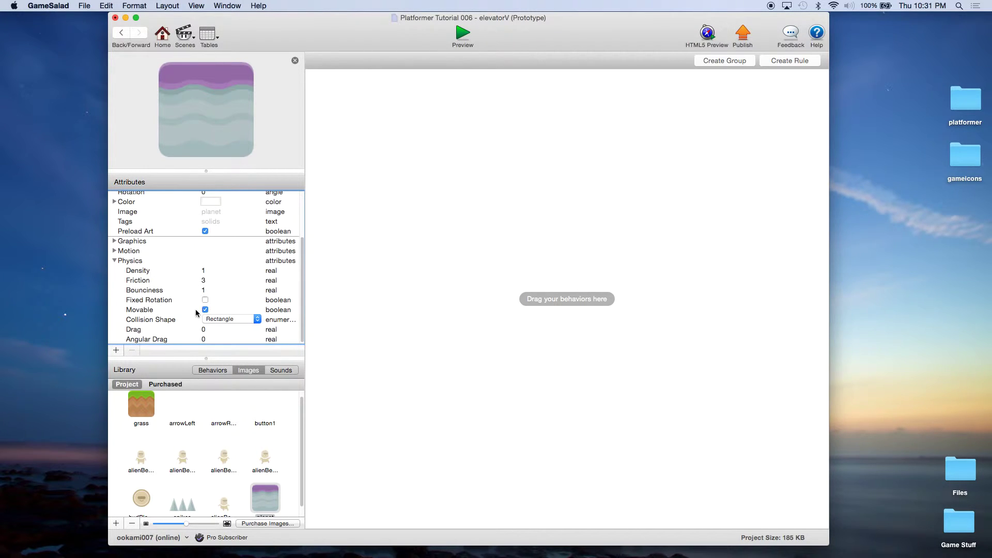
{"action": "left_click", "coordinate": [205, 273]}
{"action": "left_click", "coordinate": [205, 270]}
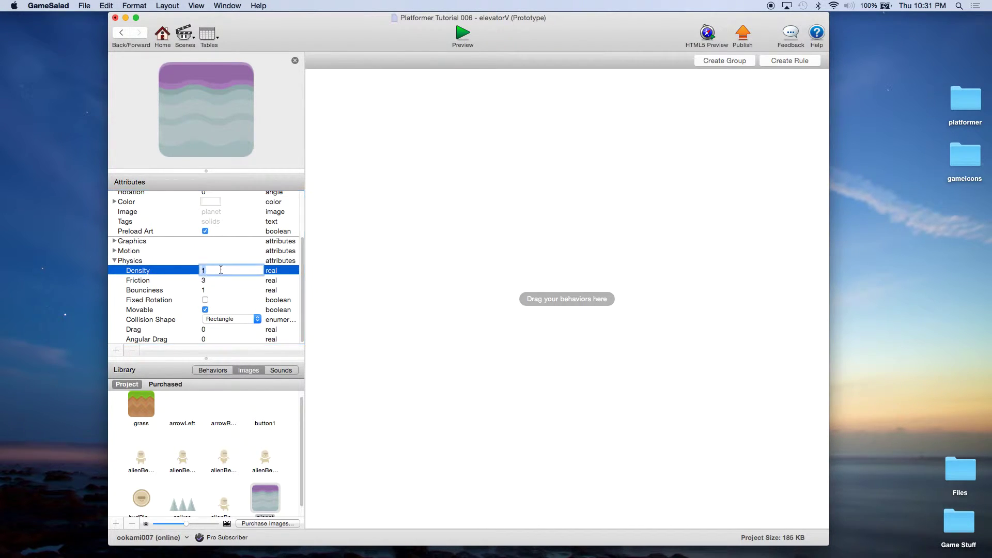
{"action": "type", "text": "99"}
{"action": "key", "text": "BackSpace"}
{"action": "key", "text": "BackSpace"}
{"action": "left_click", "coordinate": [208, 281]}
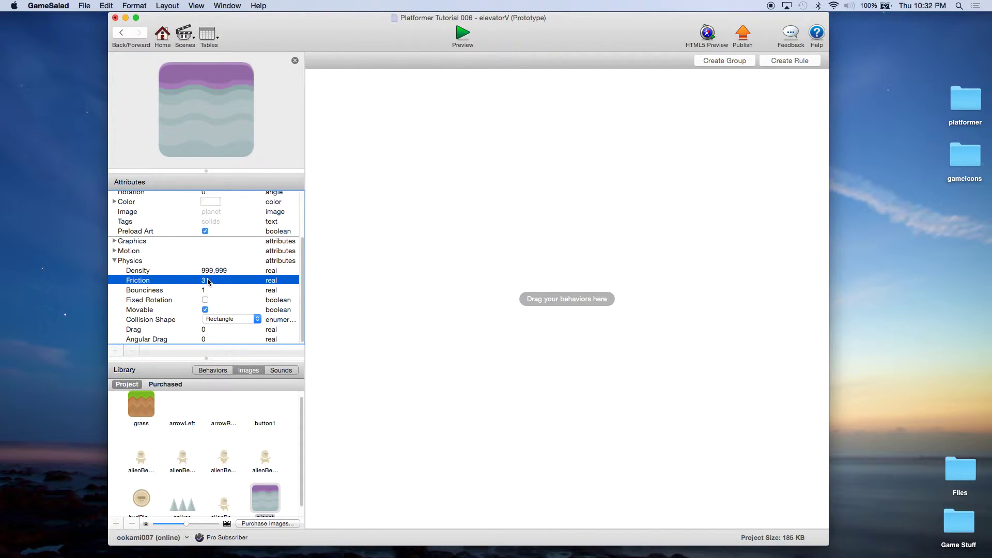
{"action": "left_click", "coordinate": [209, 280]}
{"action": "type", "text": "0"}
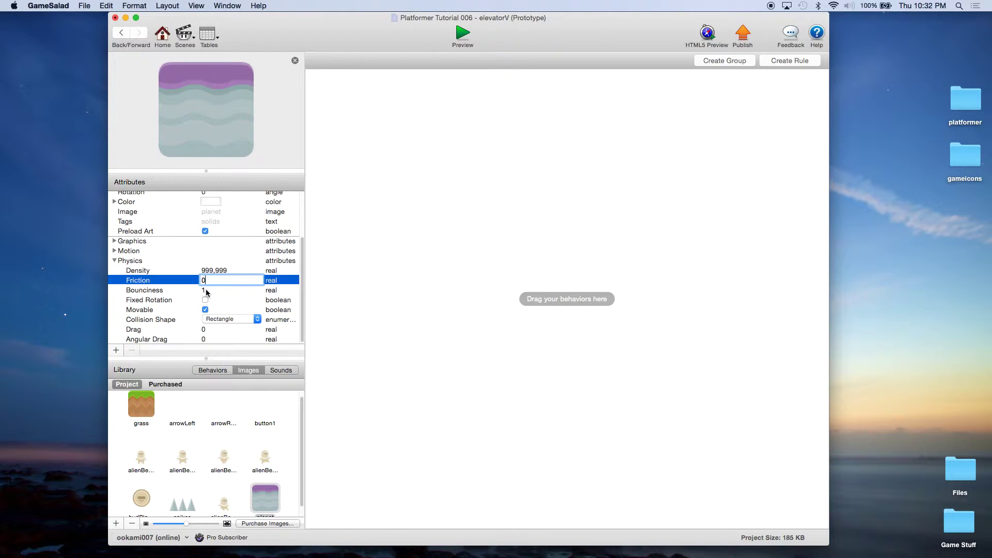
Step: Set the elevatorV actor's bounciness to 0 and enable Fixed Rotation
{"action": "left_click", "coordinate": [206, 289]}
{"action": "left_click", "coordinate": [206, 289]}
{"action": "type", "text": "0"}
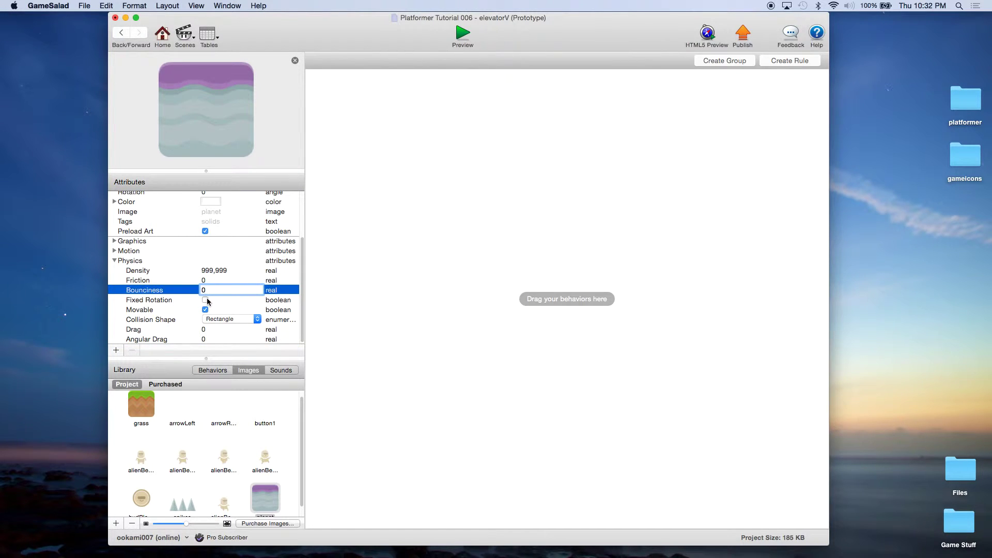
{"action": "left_click", "coordinate": [205, 300]}
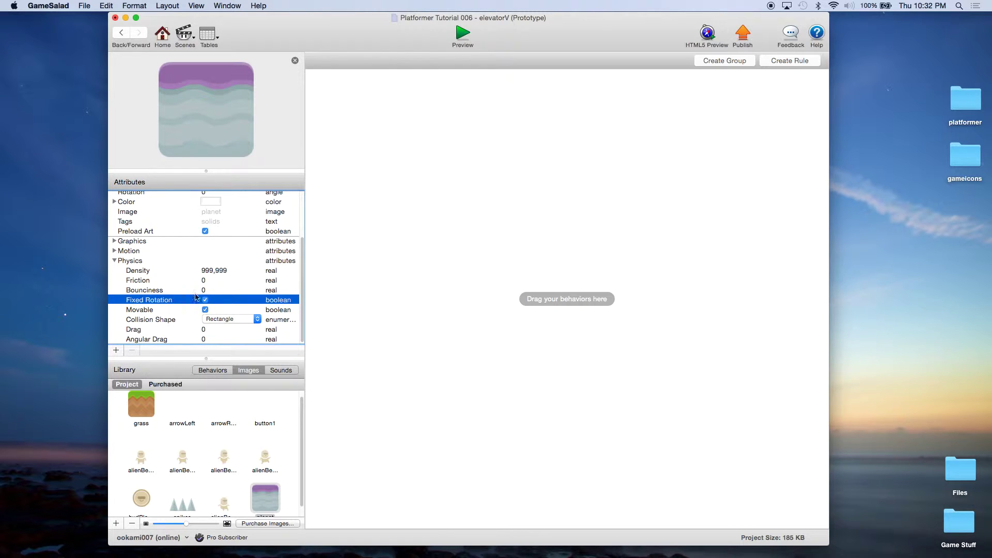
{"action": "left_click", "coordinate": [115, 261]}
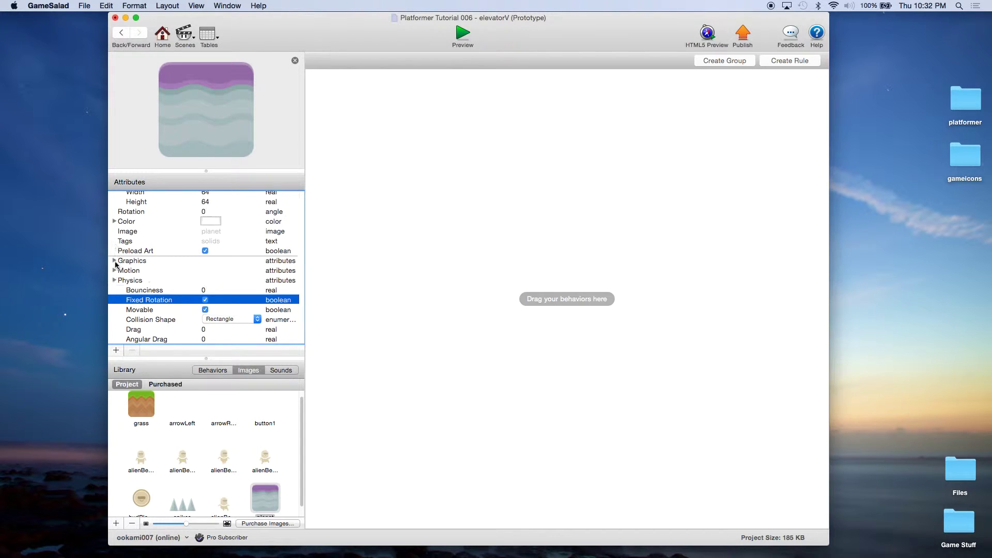
Step: Add three new attributes of type real to the elevatorV actor
{"action": "left_click", "coordinate": [116, 350]}
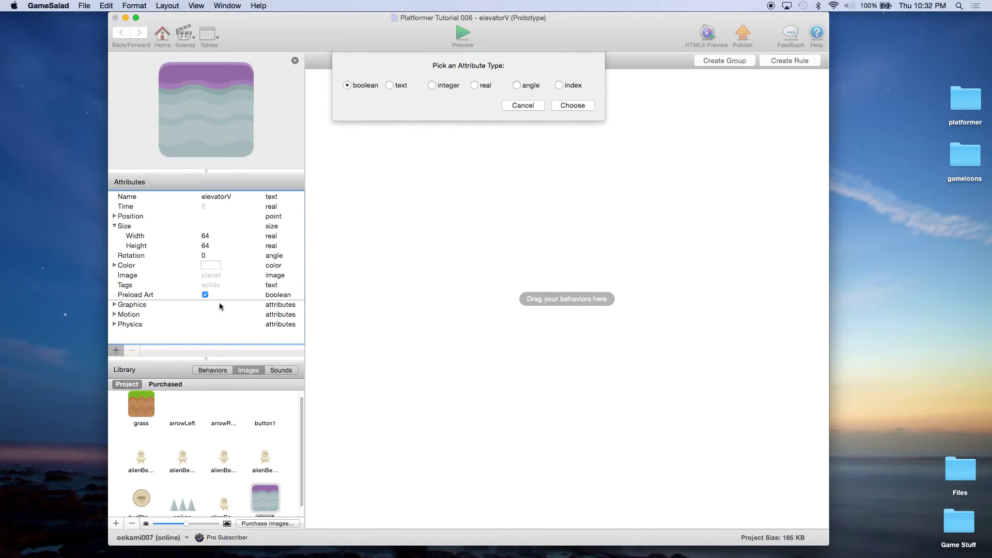
{"action": "left_click", "coordinate": [474, 88]}
{"action": "left_click", "coordinate": [573, 106]}
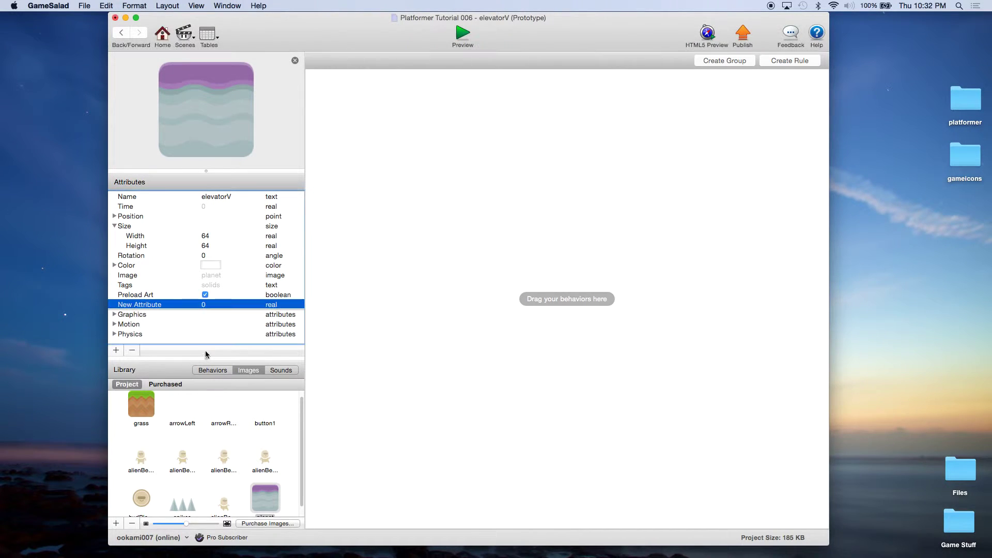
{"action": "left_click", "coordinate": [116, 350]}
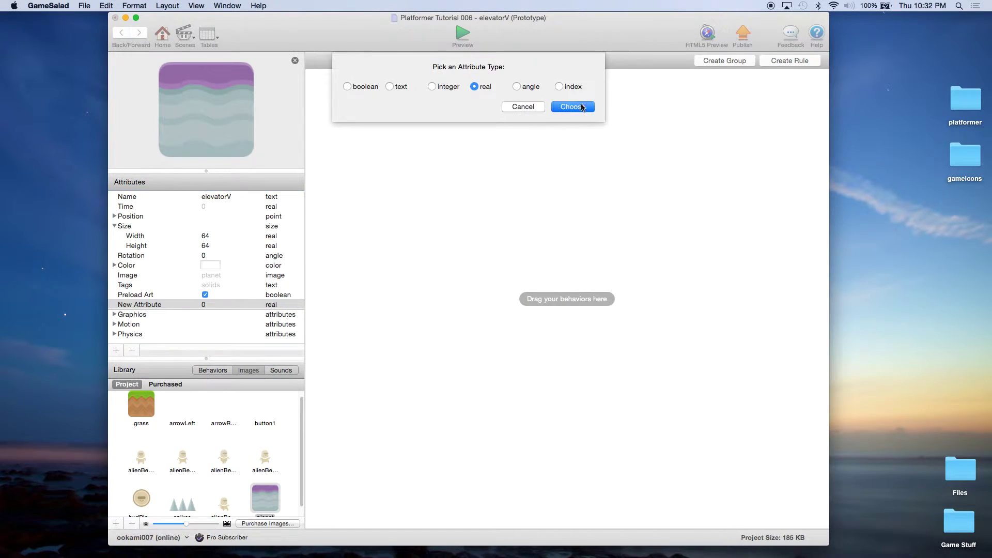
{"action": "left_click", "coordinate": [581, 107]}
{"action": "left_click", "coordinate": [116, 350]}
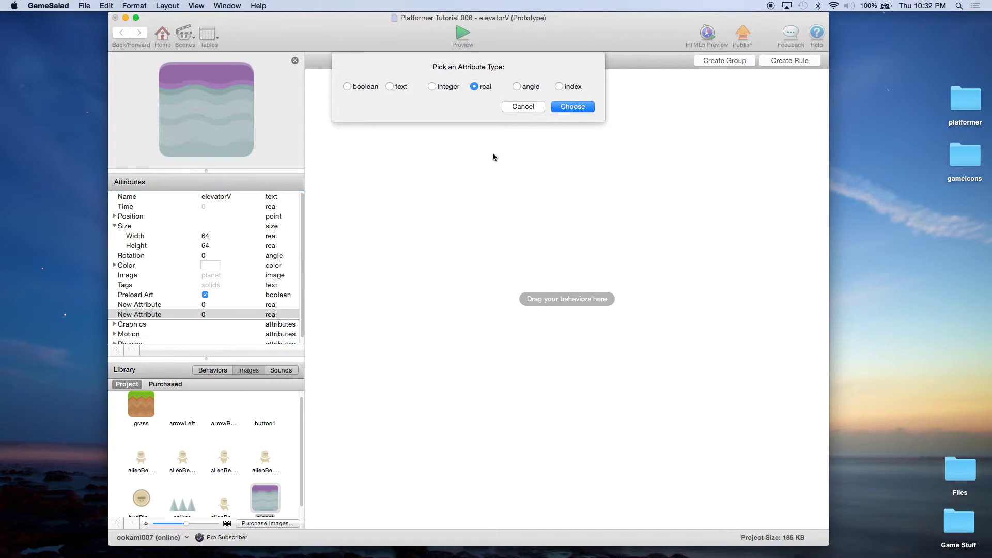
{"action": "left_click", "coordinate": [571, 108]}
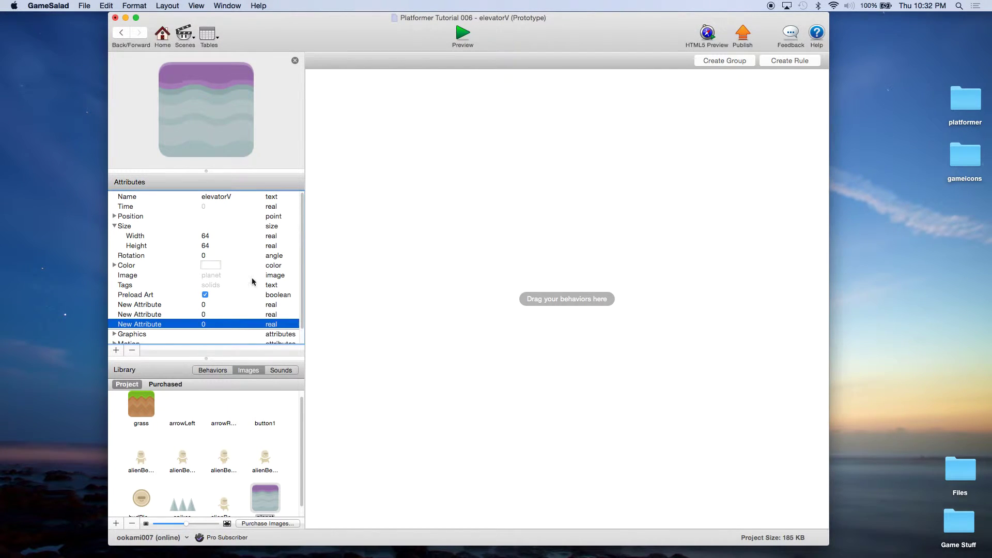
Step: Rename the three new real attributes StaticX, BeginY and EndY, in that order
{"action": "double_click", "coordinate": [164, 305]}
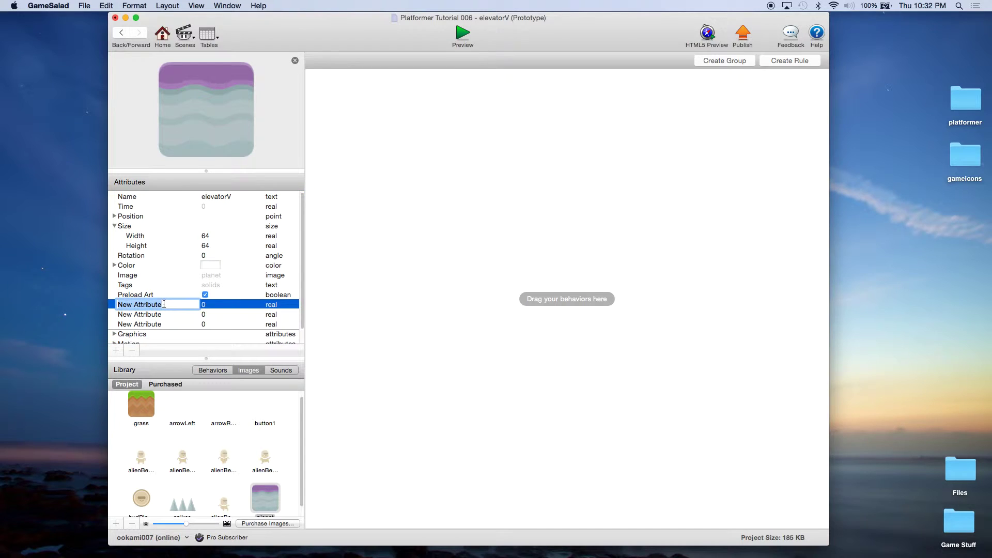
{"action": "type", "text": "StaticX"}
{"action": "key", "text": "Tab"}
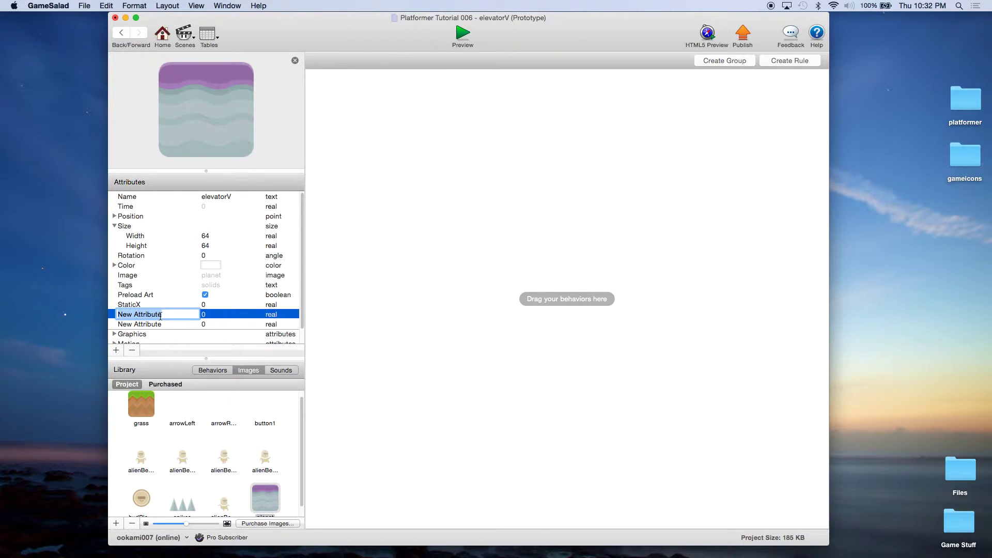
{"action": "type", "text": "BeginY"}
{"action": "key", "text": "Return"}
{"action": "type", "text": "En"}
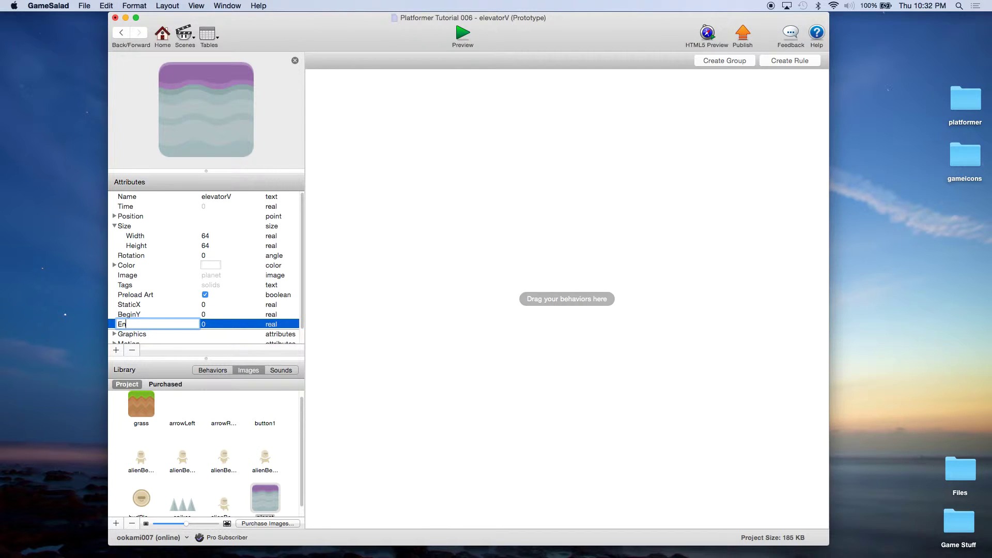
{"action": "type", "text": "dY"}
{"action": "key", "text": "Return"}
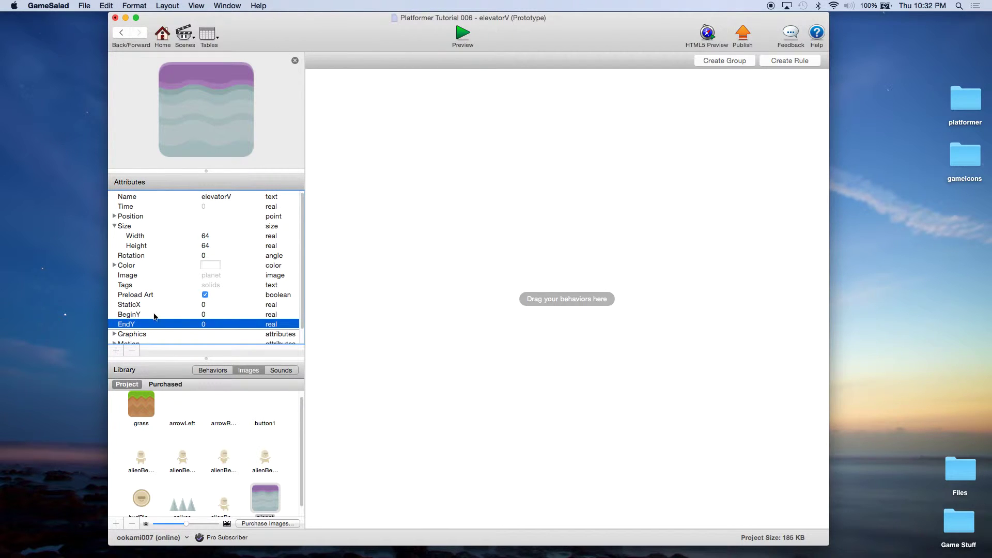
Step: Add a new attribute of type integer to the elevatorV actor
{"action": "left_click", "coordinate": [139, 316]}
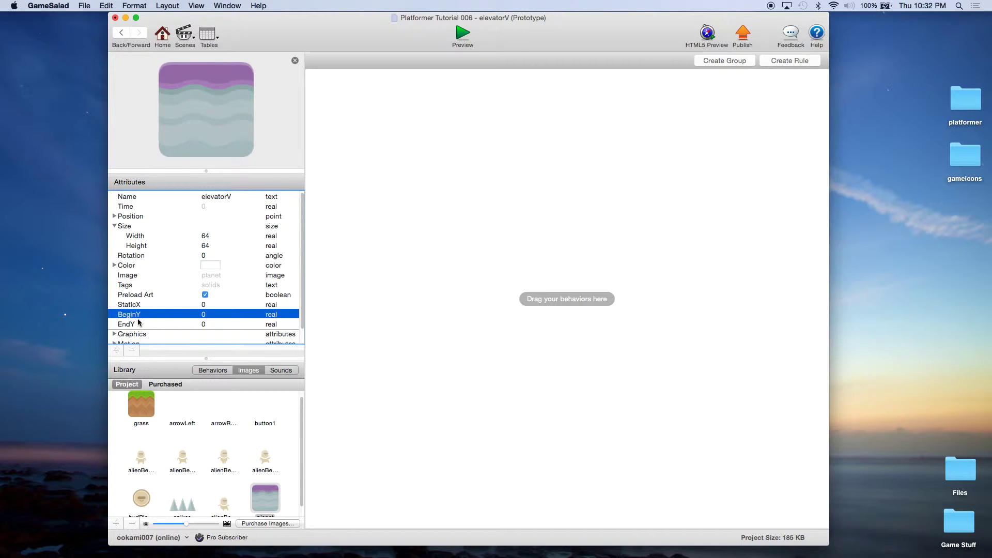
{"action": "left_click", "coordinate": [115, 350]}
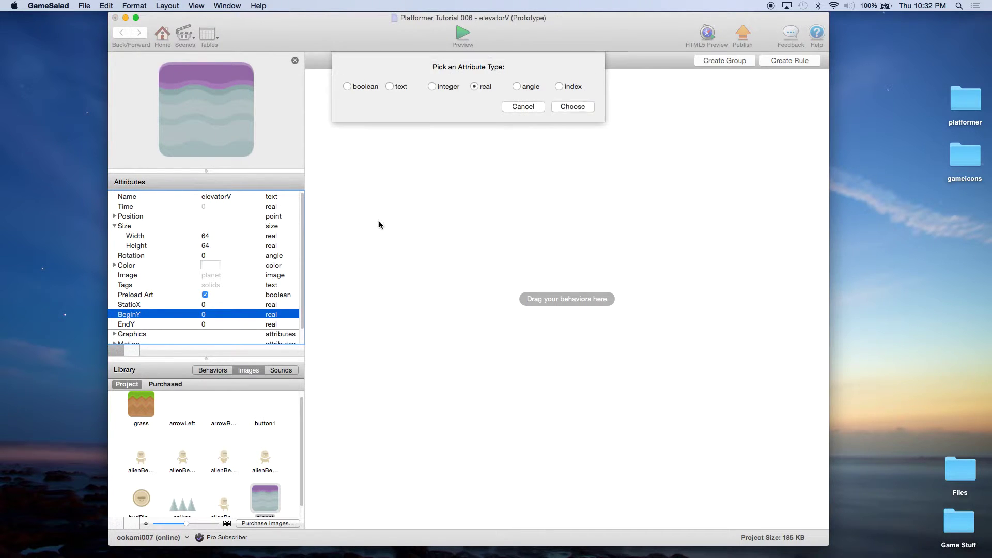
{"action": "left_click", "coordinate": [432, 86]}
{"action": "left_click", "coordinate": [570, 106]}
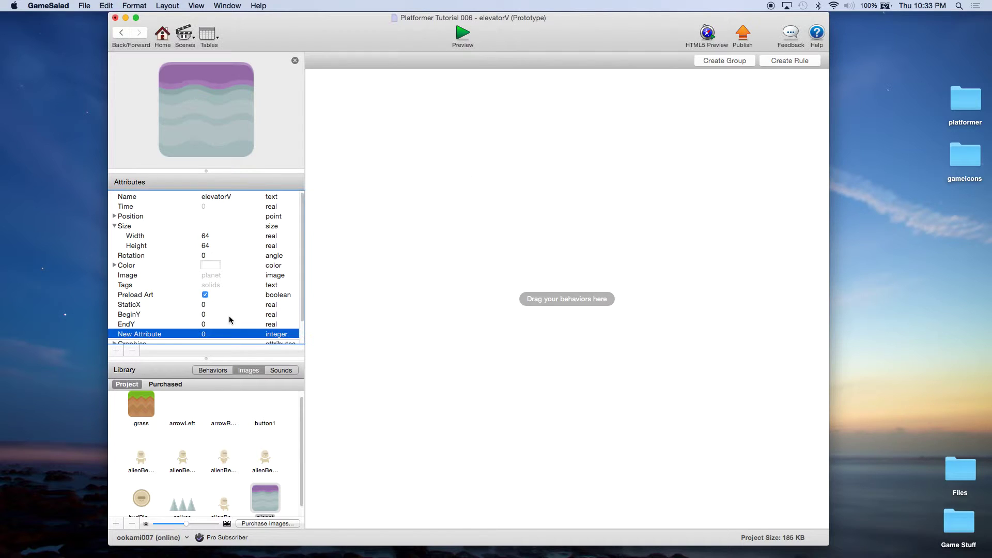
Step: Rename the new integer attribute Speed and set its value to 100
{"action": "double_click", "coordinate": [162, 335]}
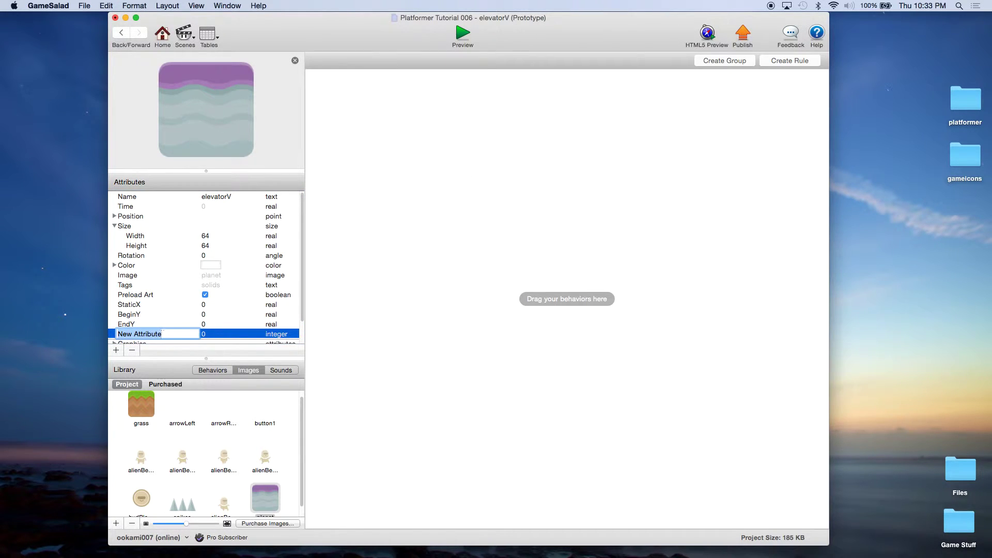
{"action": "type", "text": "Speed"}
{"action": "key", "text": "Return"}
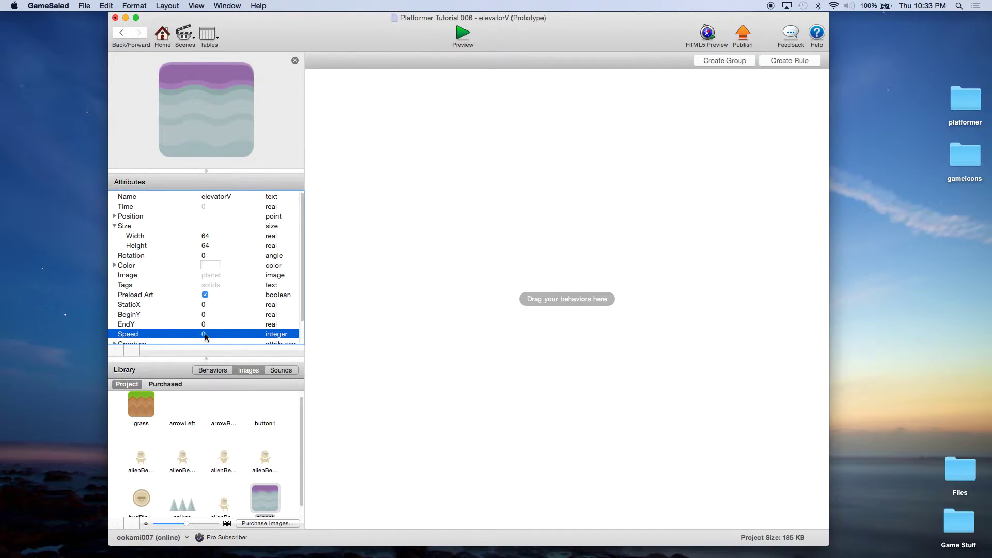
{"action": "double_click", "coordinate": [204, 334]}
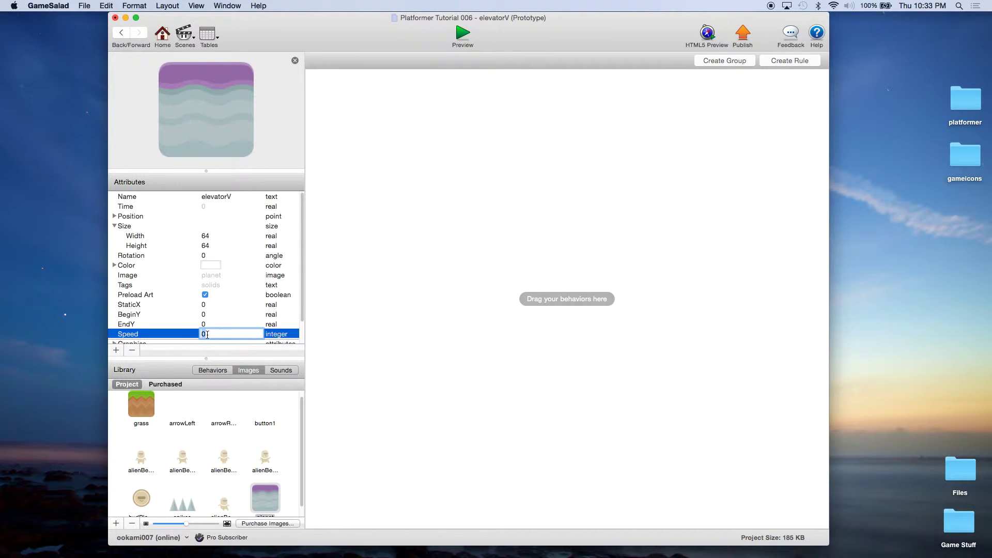
{"action": "type", "text": "100"}
{"action": "key", "text": "Return"}
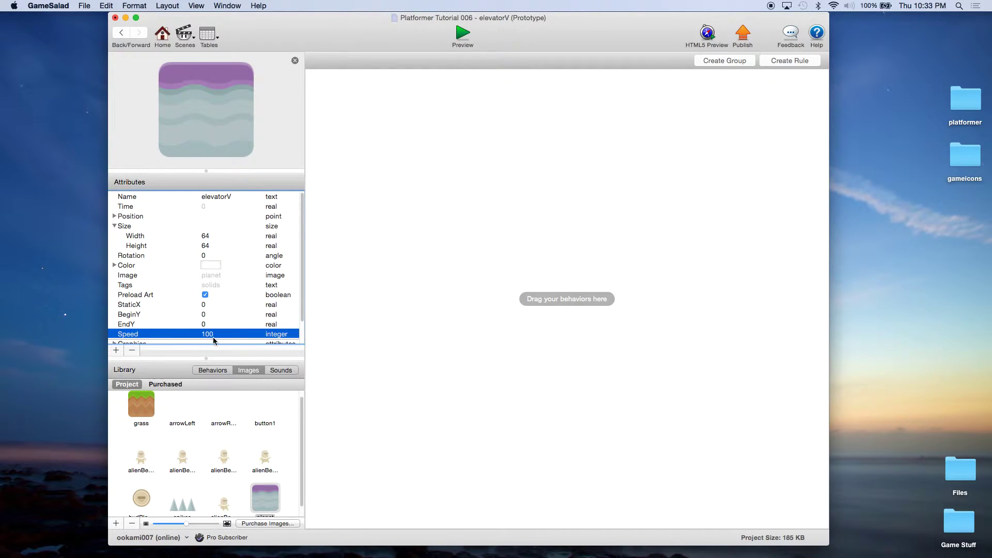
{"action": "left_click", "coordinate": [421, 255]}
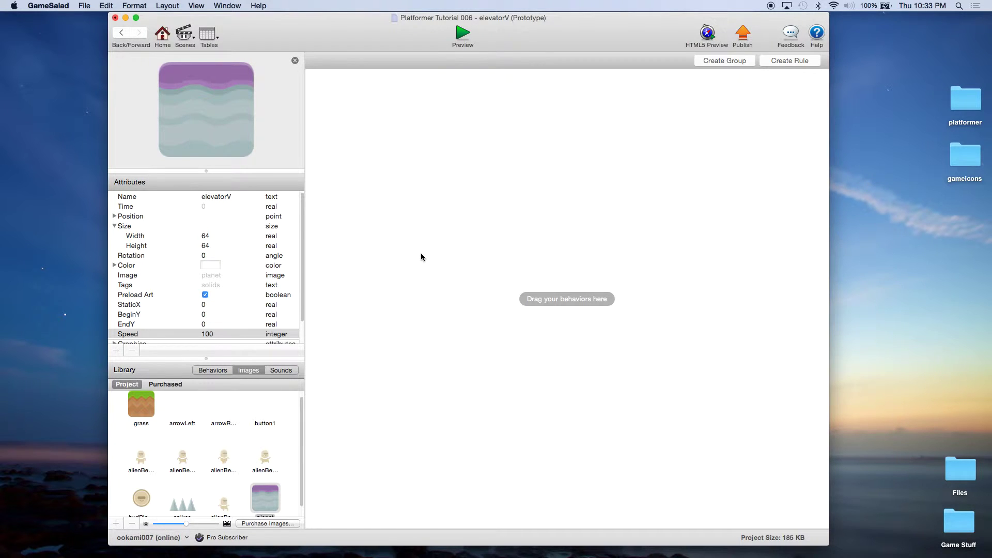
Step: Add a Change Attribute behavior to the elevatorV actor and choose self.StaticX as the attribute to change
{"action": "left_click", "coordinate": [204, 370]}
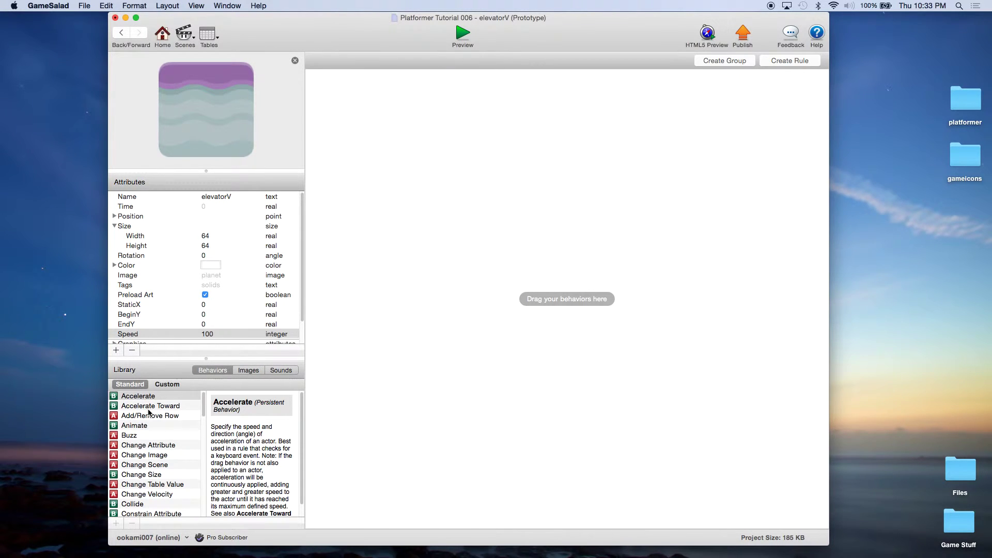
{"action": "left_click", "coordinate": [138, 447]}
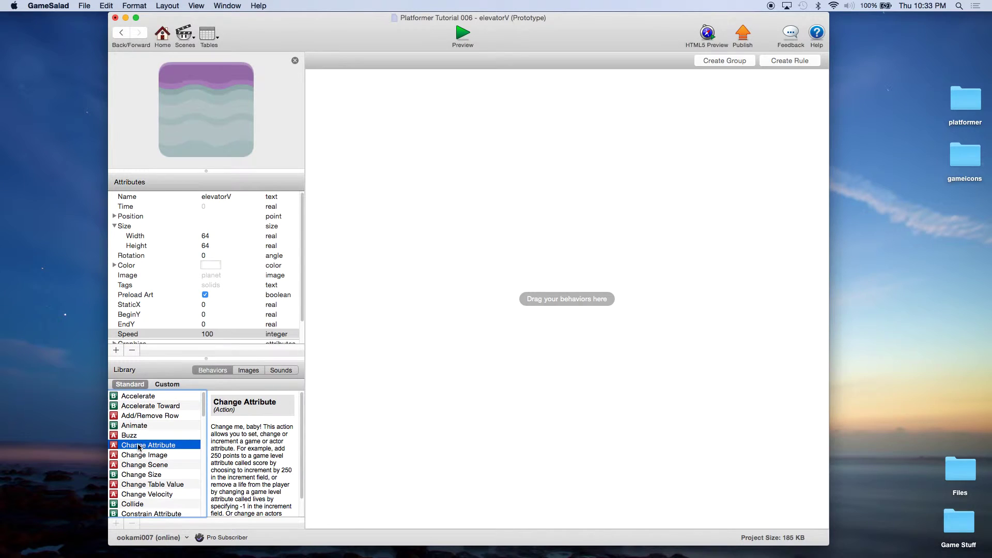
{"action": "left_click_drag", "start_coordinate": [138, 448], "coordinate": [416, 100]}
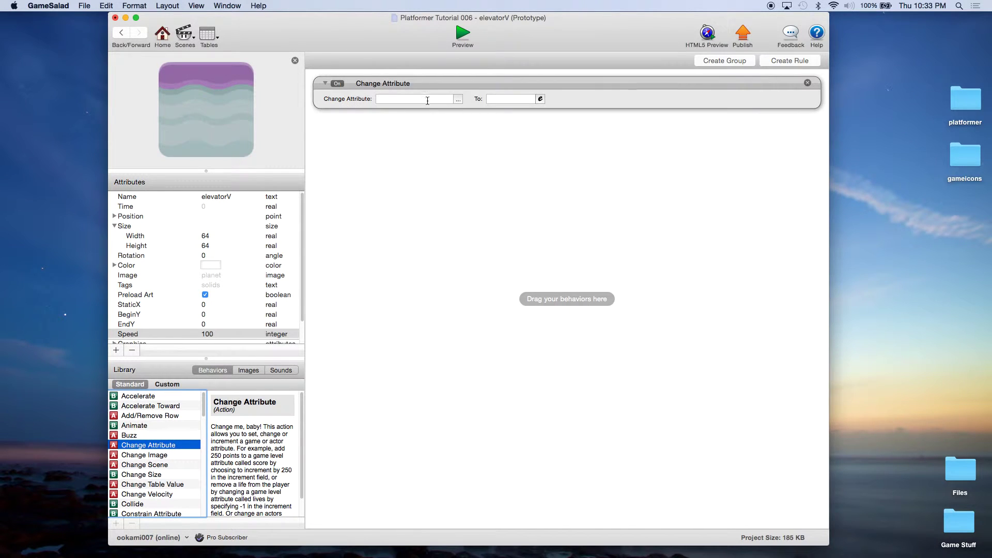
{"action": "left_click", "coordinate": [460, 100]}
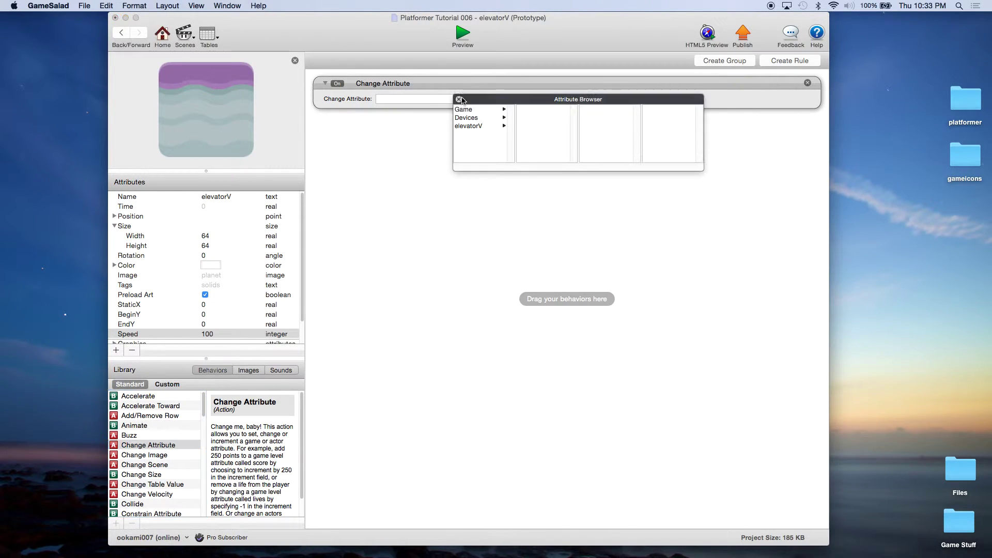
{"action": "left_click", "coordinate": [472, 127]}
{"action": "scroll", "coordinate": [540, 131], "scroll_direction": "down", "scroll_amount": 5}
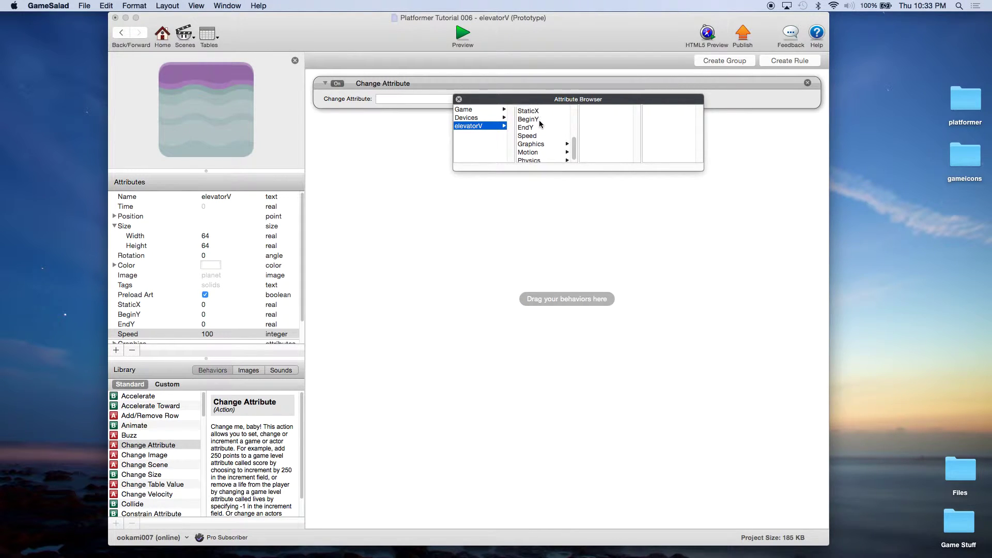
{"action": "left_click", "coordinate": [537, 113]}
Step: Set the StaticX Change Attribute behavior's target value to the expression self.Position.X
{"action": "left_click", "coordinate": [538, 100]}
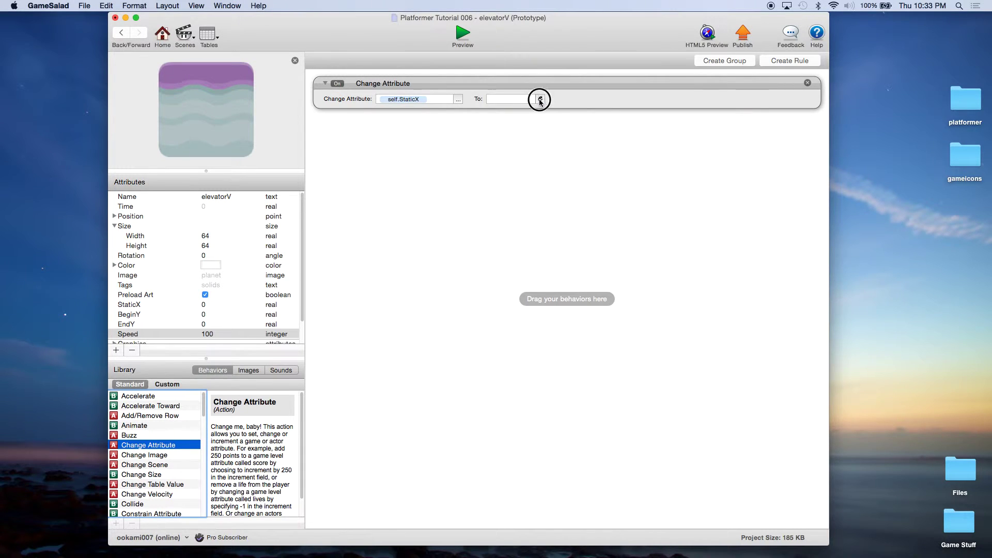
{"action": "left_click", "coordinate": [494, 115]}
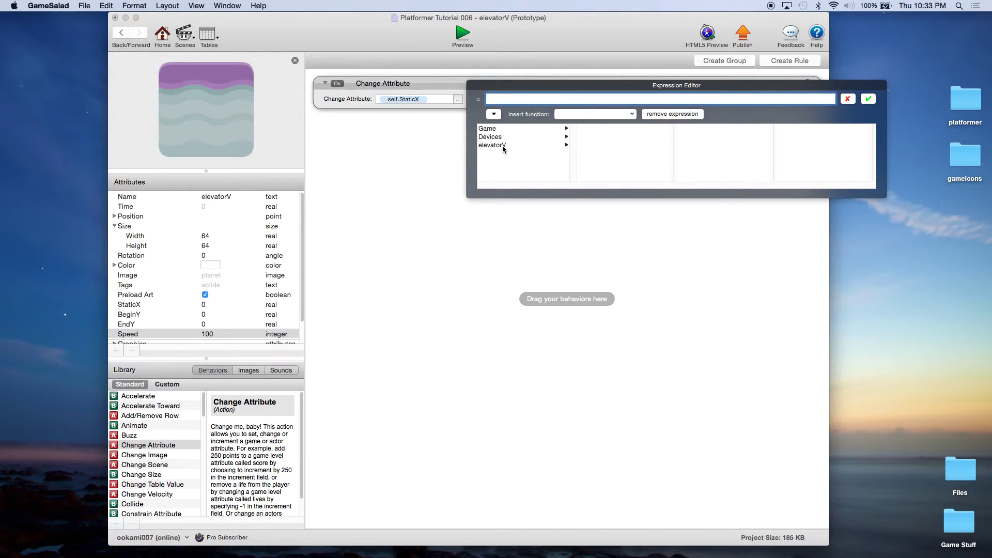
{"action": "left_click", "coordinate": [502, 145]}
{"action": "left_click", "coordinate": [616, 146]}
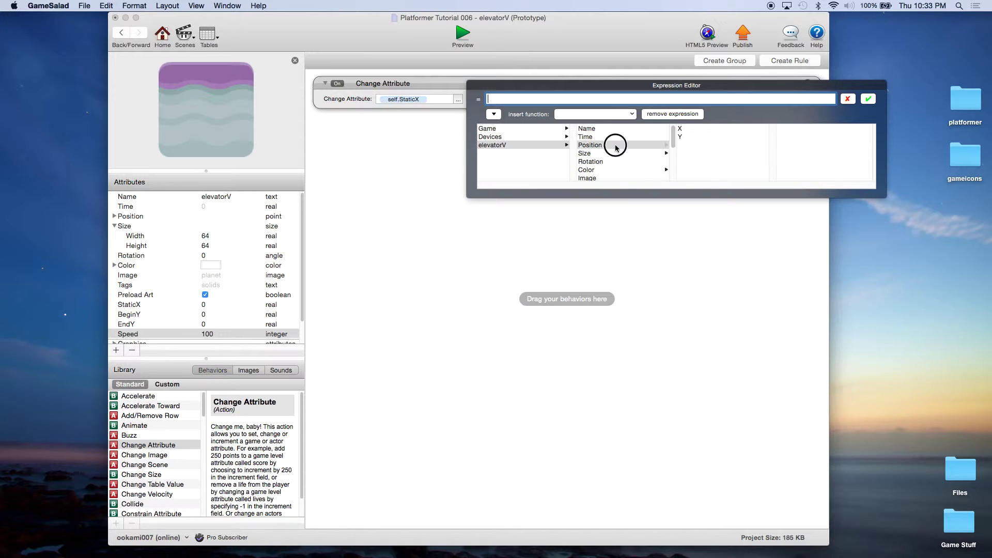
{"action": "left_click", "coordinate": [687, 128]}
{"action": "left_click", "coordinate": [868, 100]}
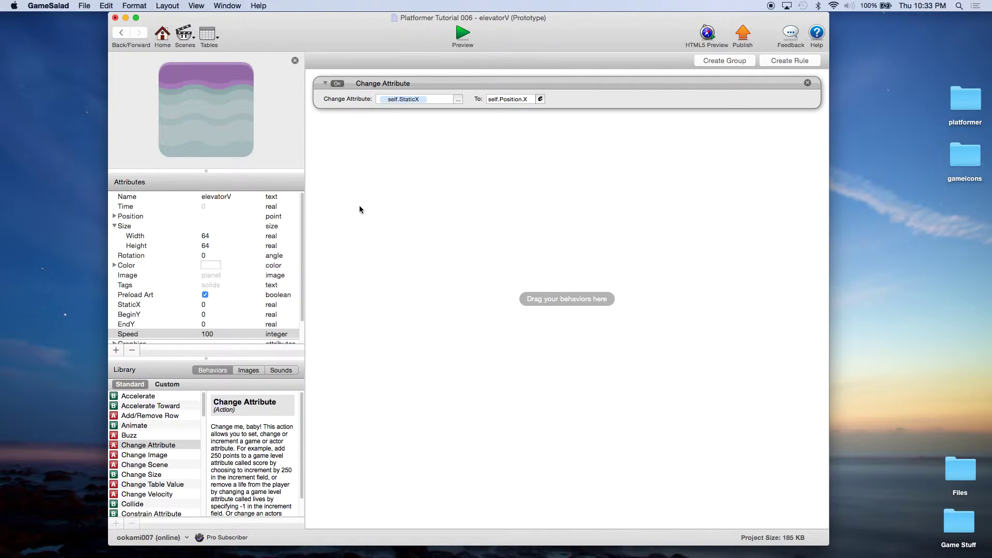
Step: Add a Constrain Attribute behavior below the Change Attribute behavior and choose self.Position.X as the constrained attribute
{"action": "scroll", "coordinate": [161, 467], "scroll_direction": "down", "scroll_amount": 3}
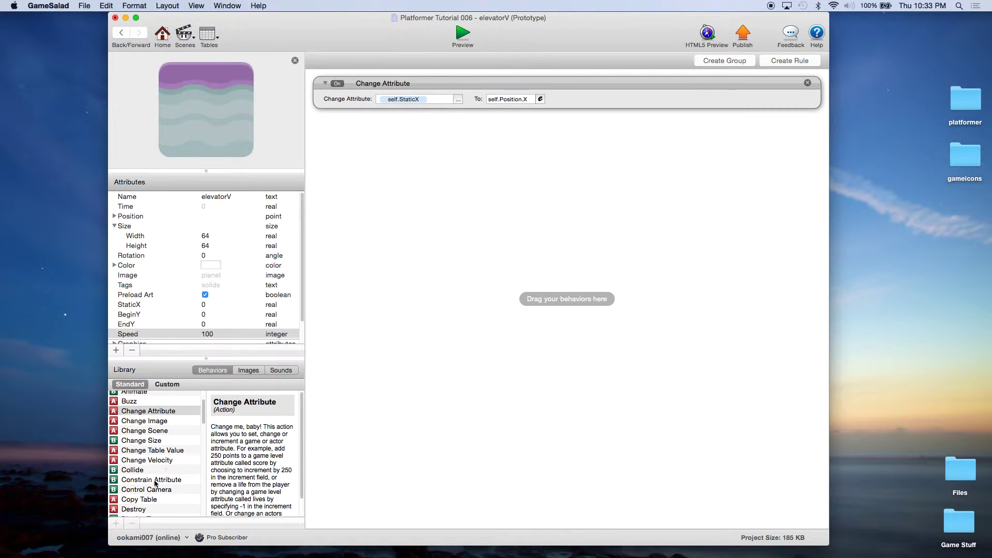
{"action": "left_click_drag", "start_coordinate": [155, 483], "coordinate": [447, 173]}
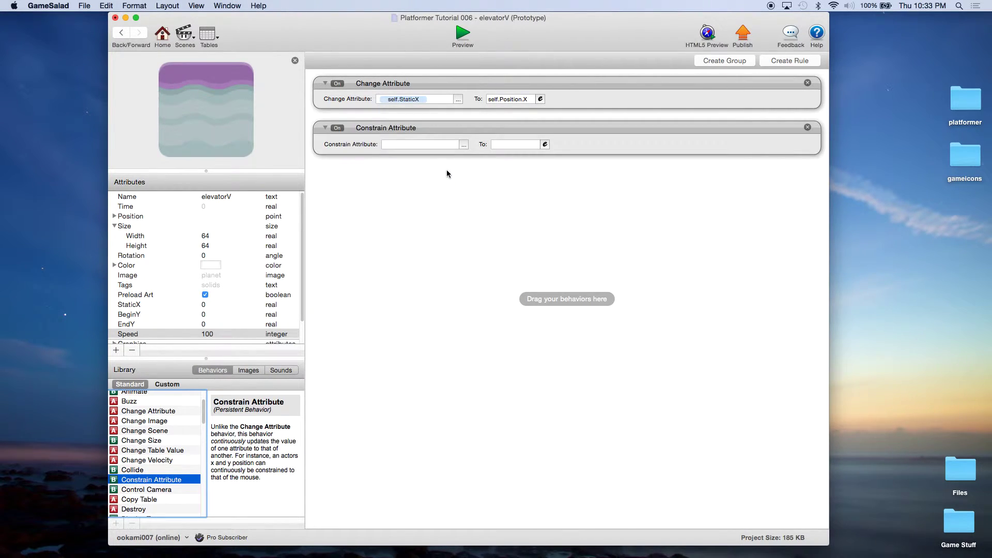
{"action": "left_click", "coordinate": [464, 144]}
{"action": "left_click", "coordinate": [482, 171]}
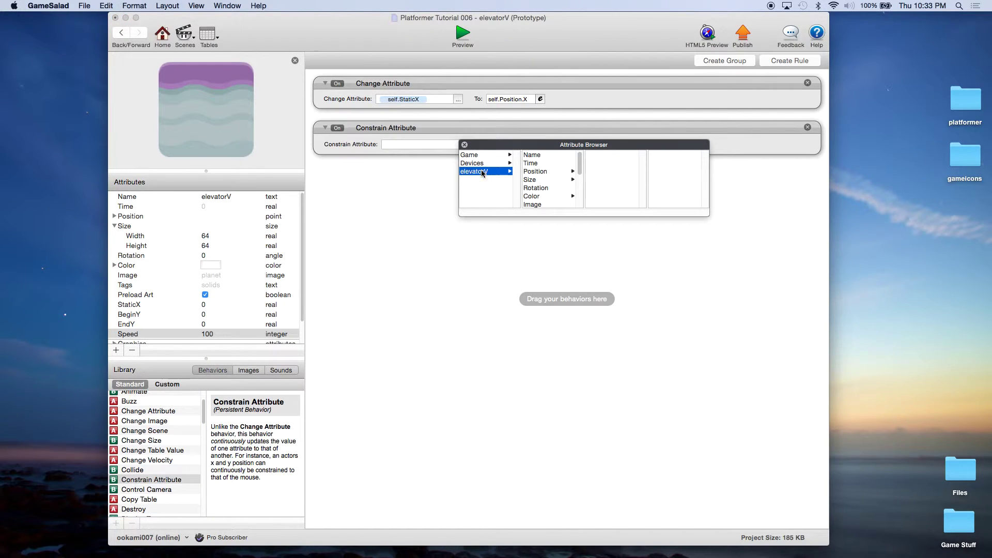
{"action": "left_click", "coordinate": [545, 172]}
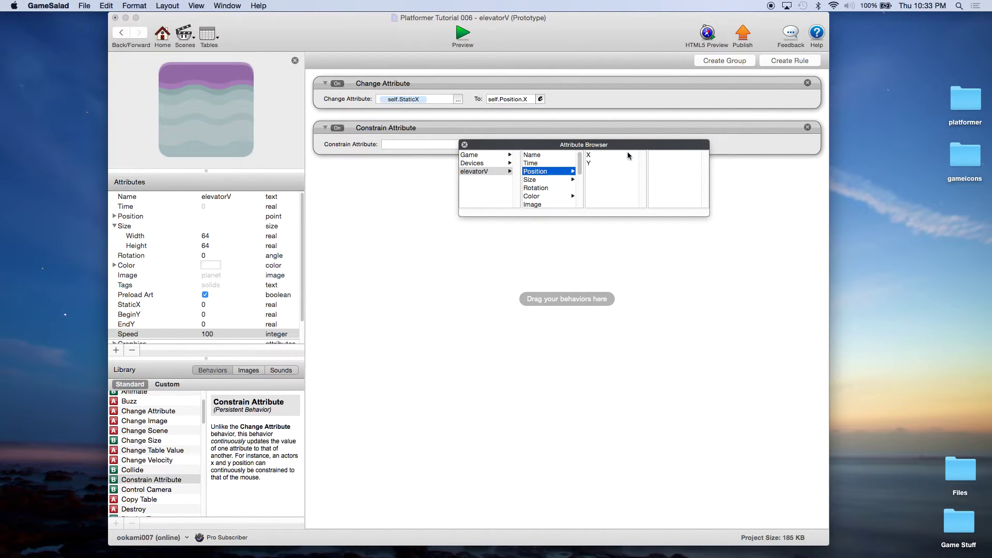
{"action": "double_click", "coordinate": [597, 156]}
Step: Constrain self.Position.X to the expression self.StaticX
{"action": "left_click", "coordinate": [545, 144]}
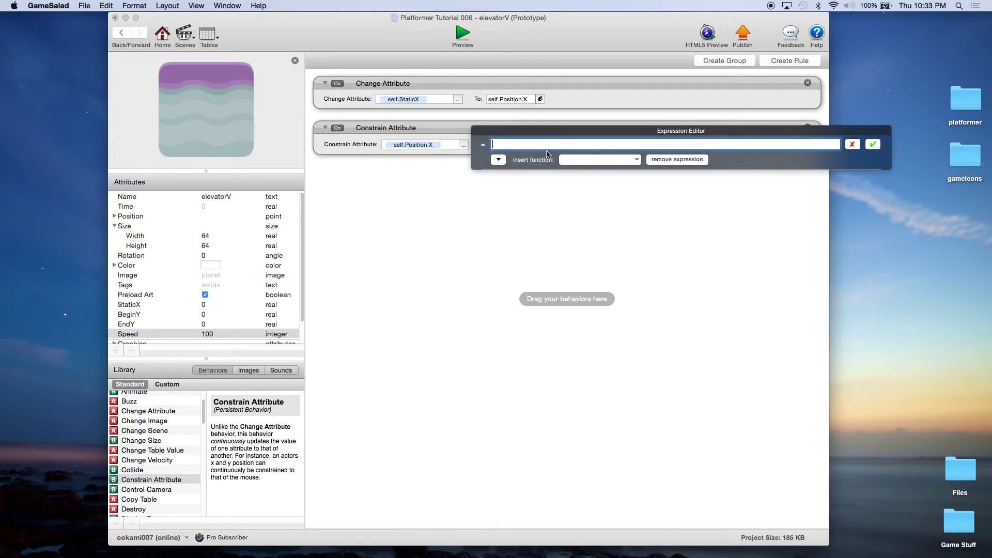
{"action": "left_click", "coordinate": [499, 159]}
{"action": "left_click", "coordinate": [510, 191]}
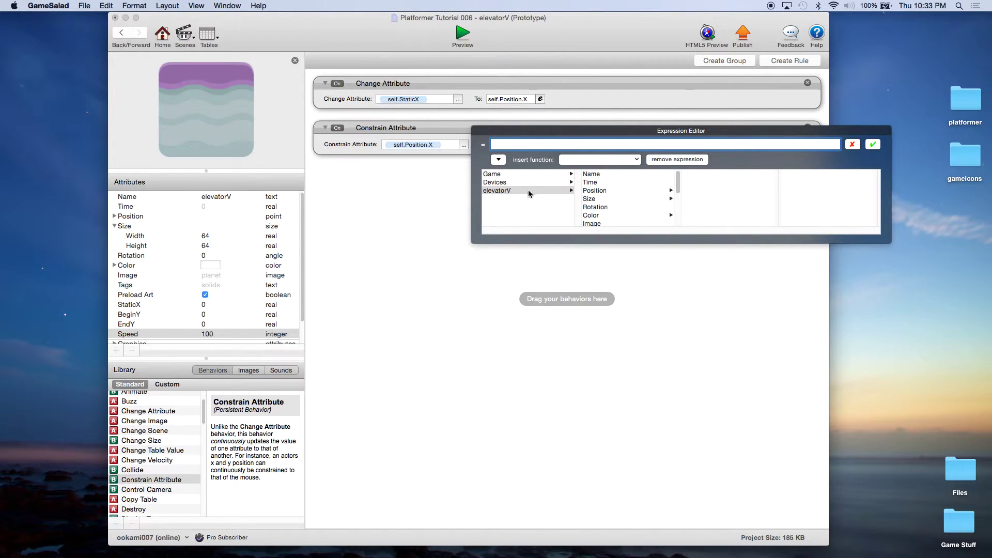
{"action": "scroll", "coordinate": [600, 199], "scroll_direction": "down", "scroll_amount": 5}
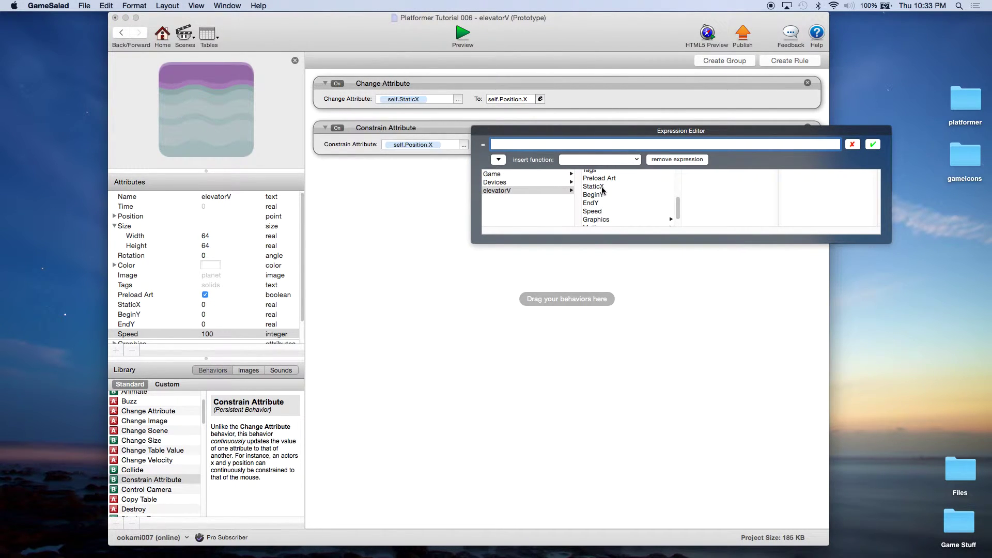
{"action": "left_click", "coordinate": [594, 186]}
{"action": "left_click", "coordinate": [872, 146]}
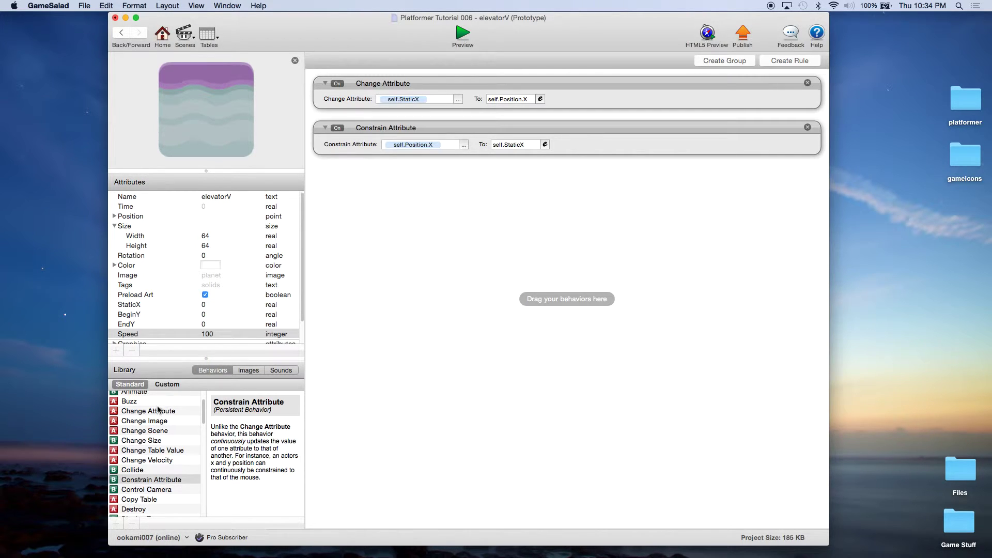
Step: Add a second Change Attribute behavior below the constraint, targeting the elevatorV actor's Motion Linear Velocity Y
{"action": "left_click_drag", "start_coordinate": [158, 411], "coordinate": [441, 202]}
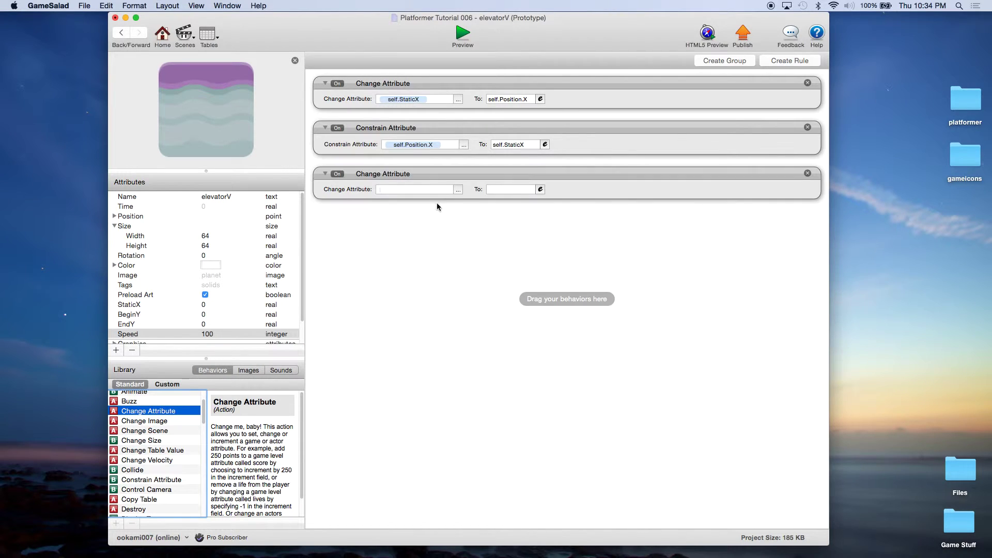
{"action": "left_click", "coordinate": [458, 189]}
{"action": "left_click", "coordinate": [475, 217]}
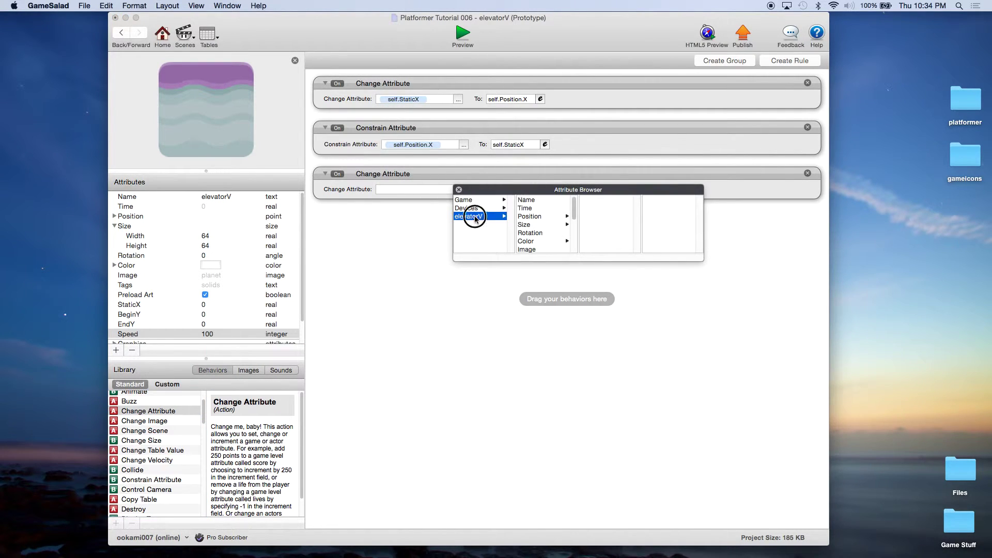
{"action": "scroll", "coordinate": [551, 225], "scroll_direction": "down", "scroll_amount": 5}
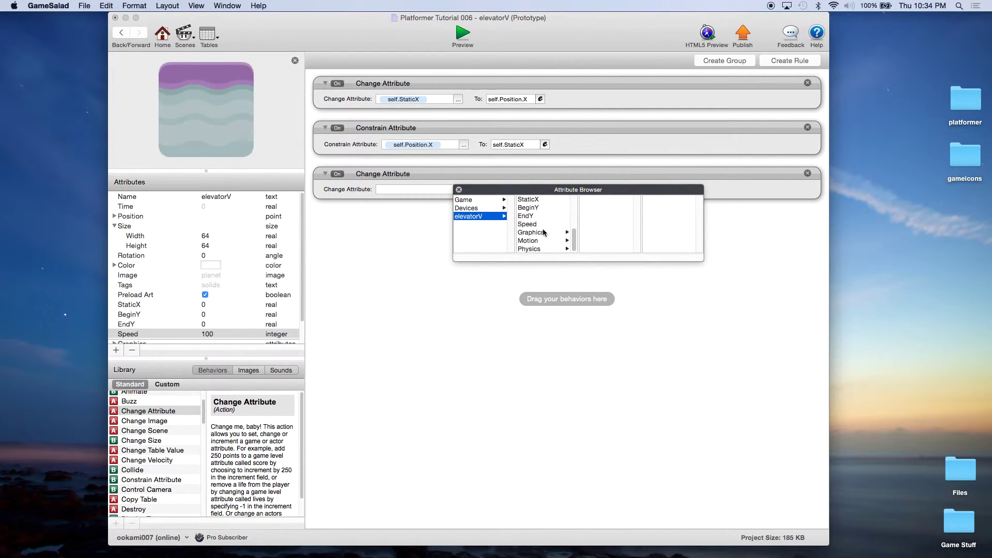
{"action": "left_click", "coordinate": [530, 241]}
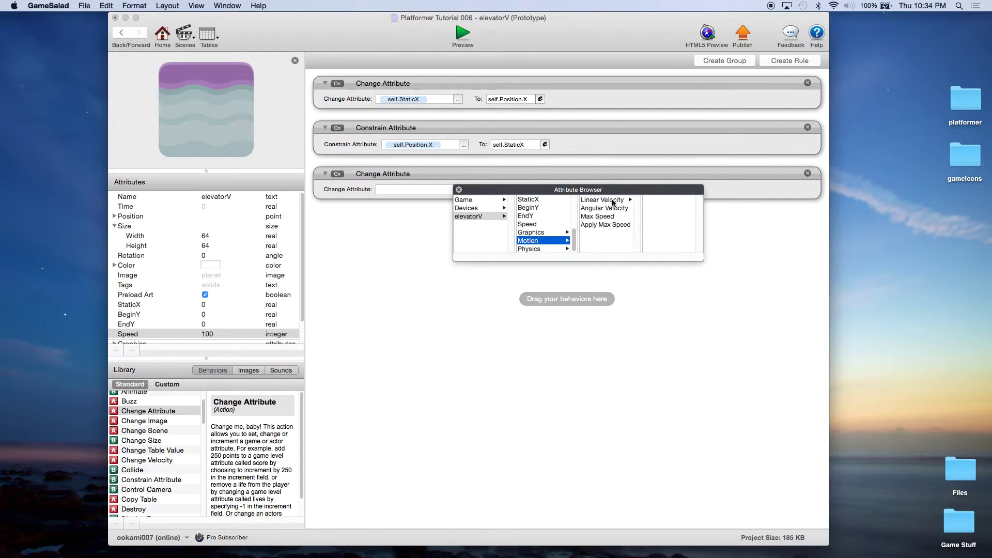
{"action": "left_click", "coordinate": [612, 201]}
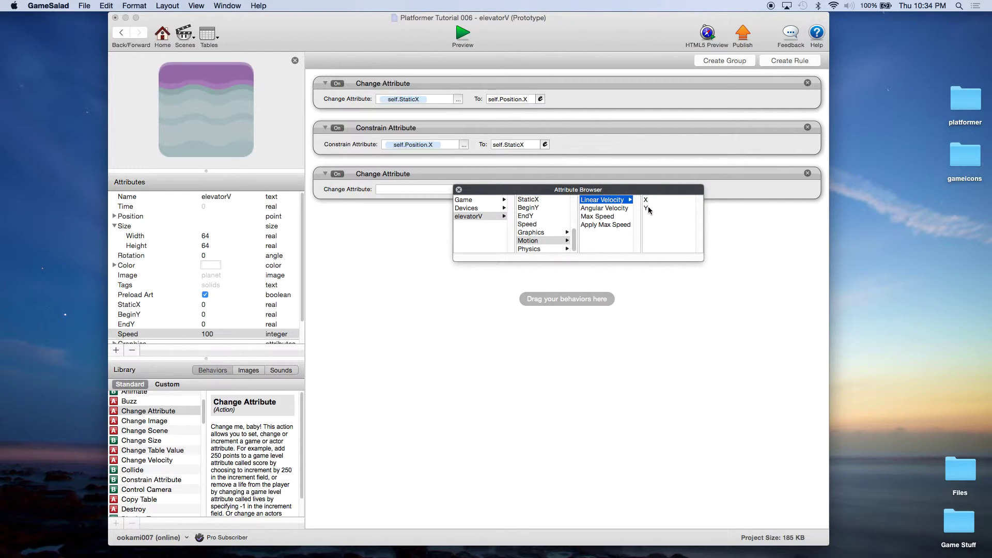
{"action": "left_click", "coordinate": [648, 208]}
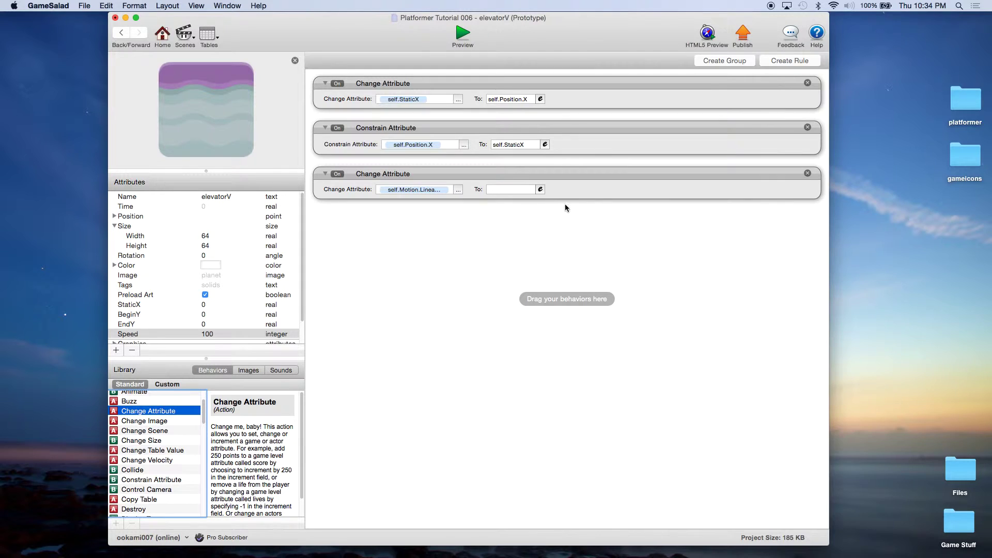
Step: Set the Linear Velocity Y Change Attribute behavior's target value to the expression self.Speed
{"action": "left_click", "coordinate": [540, 191]}
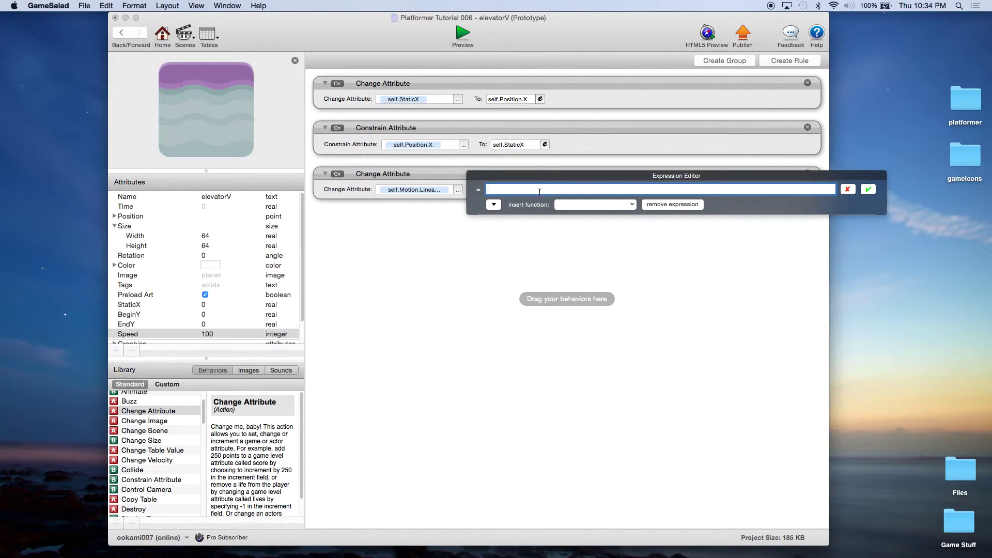
{"action": "left_click", "coordinate": [497, 206]}
{"action": "left_click", "coordinate": [502, 236]}
{"action": "scroll", "coordinate": [610, 238], "scroll_direction": "down", "scroll_amount": 3}
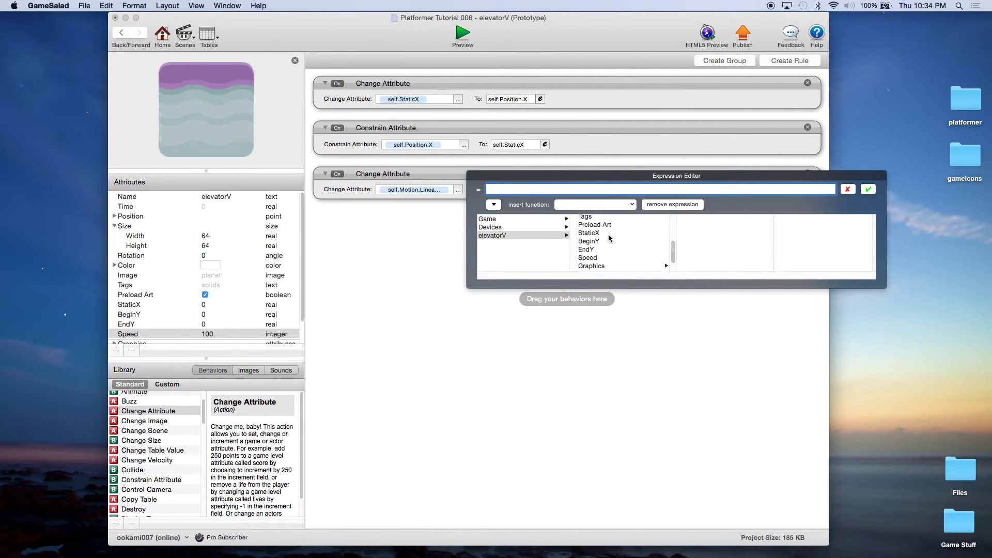
{"action": "left_click", "coordinate": [589, 256]}
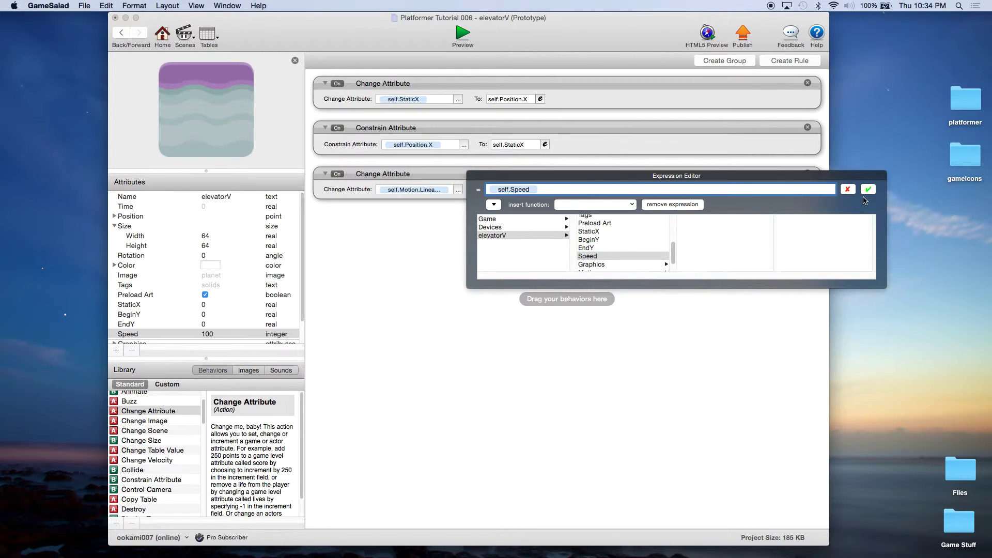
{"action": "left_click", "coordinate": [868, 191]}
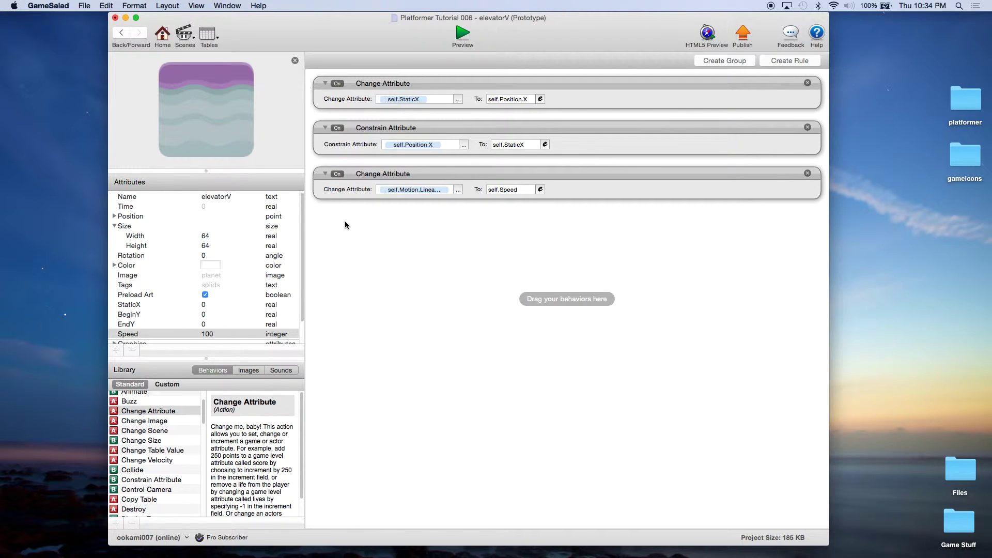
Step: Add a rule below the last Change Attribute behavior with an attribute condition on elevatorV's self.Position.Y
{"action": "left_click", "coordinate": [789, 61]}
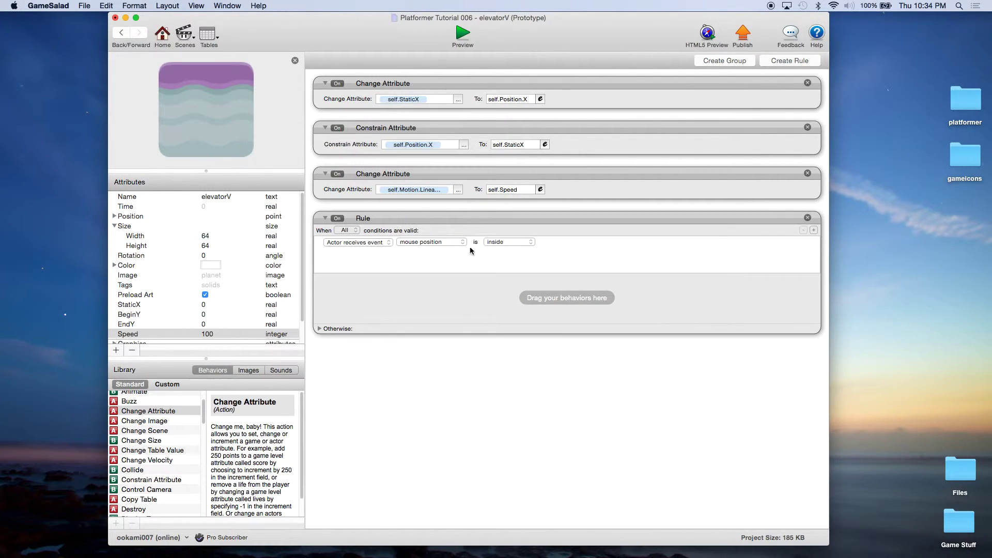
{"action": "left_click", "coordinate": [351, 243]}
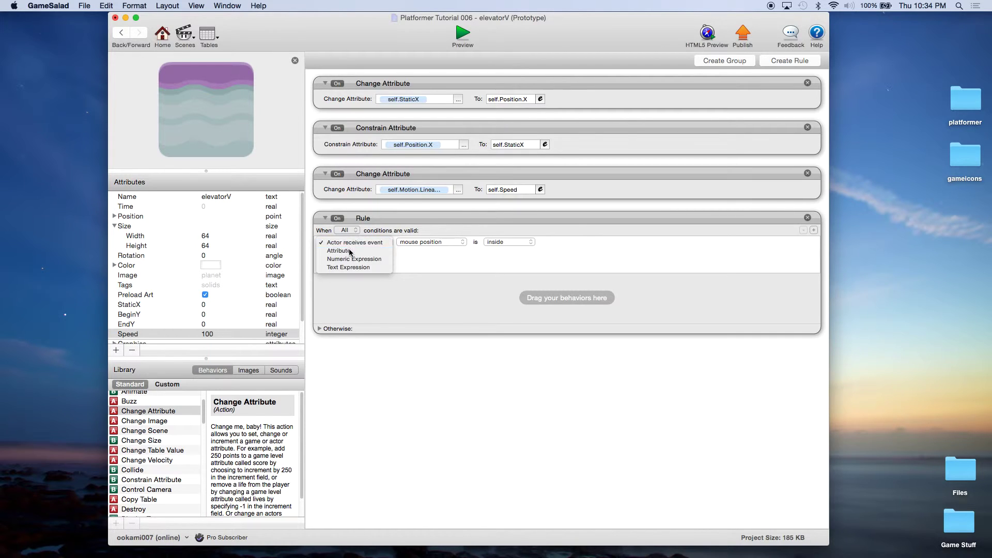
{"action": "left_click", "coordinate": [379, 247]}
{"action": "left_click", "coordinate": [462, 243]}
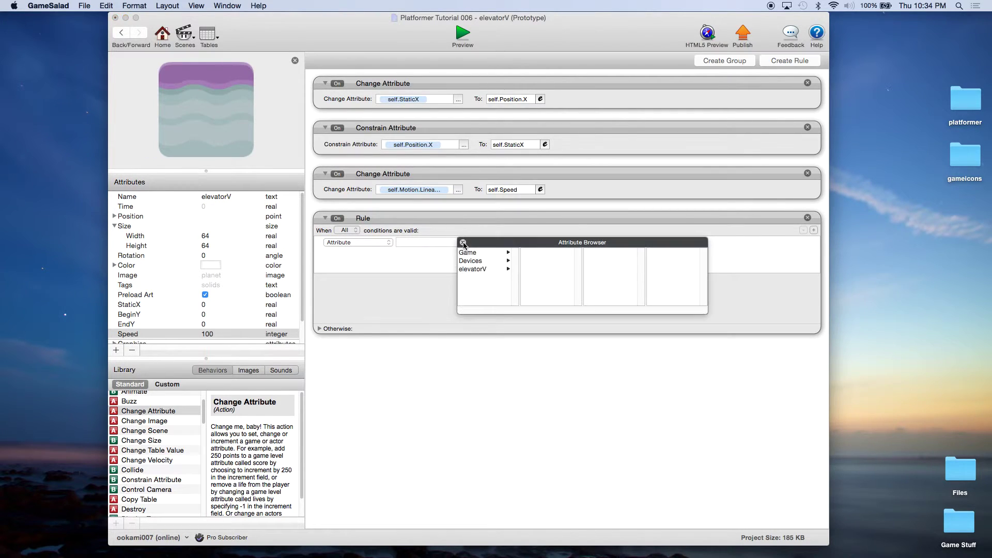
{"action": "left_click", "coordinate": [475, 269]}
{"action": "left_click", "coordinate": [532, 269]}
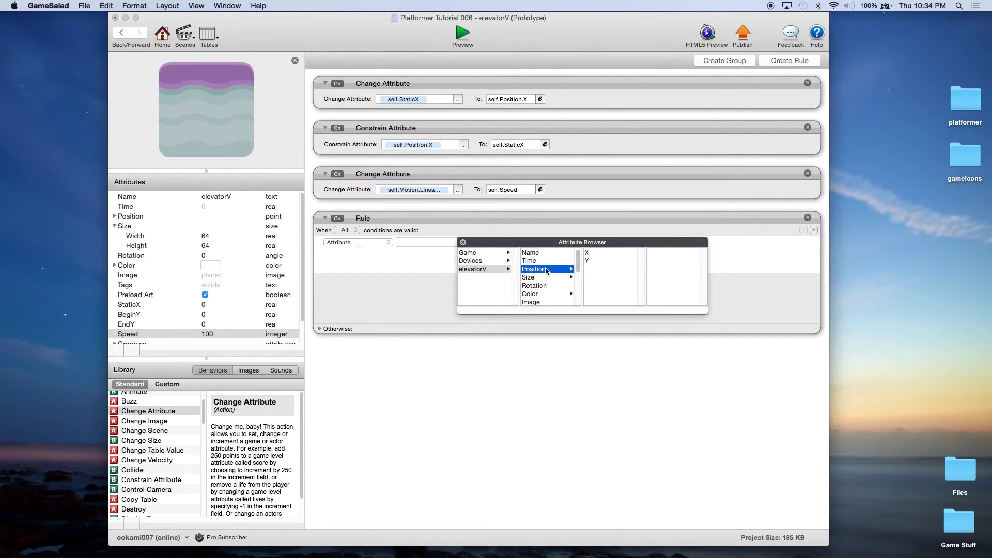
{"action": "left_click", "coordinate": [589, 261]}
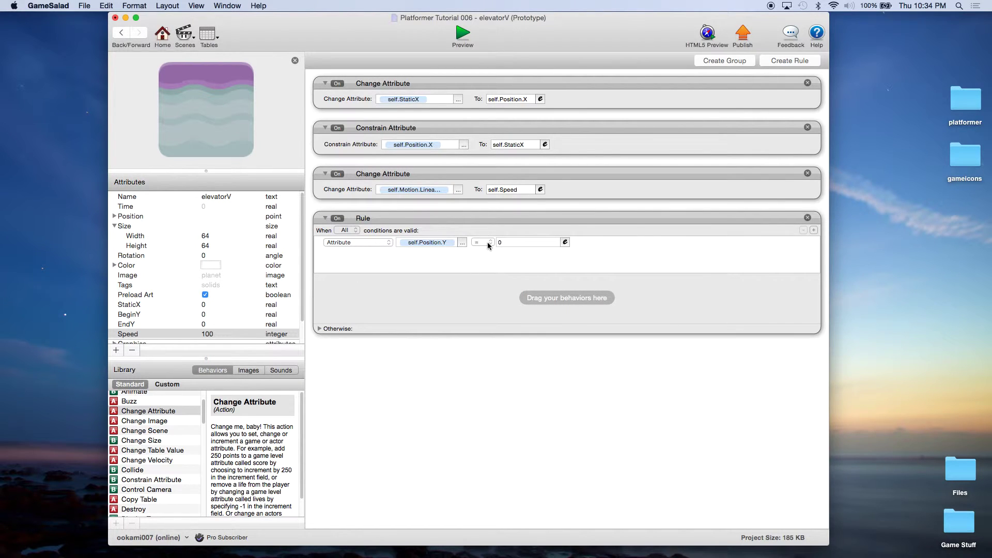
Step: Set the rule's condition to self.Position.Y greater than (>) the expression self.EndY
{"action": "left_click", "coordinate": [488, 242]}
{"action": "left_click", "coordinate": [483, 260]}
{"action": "left_click", "coordinate": [566, 243]}
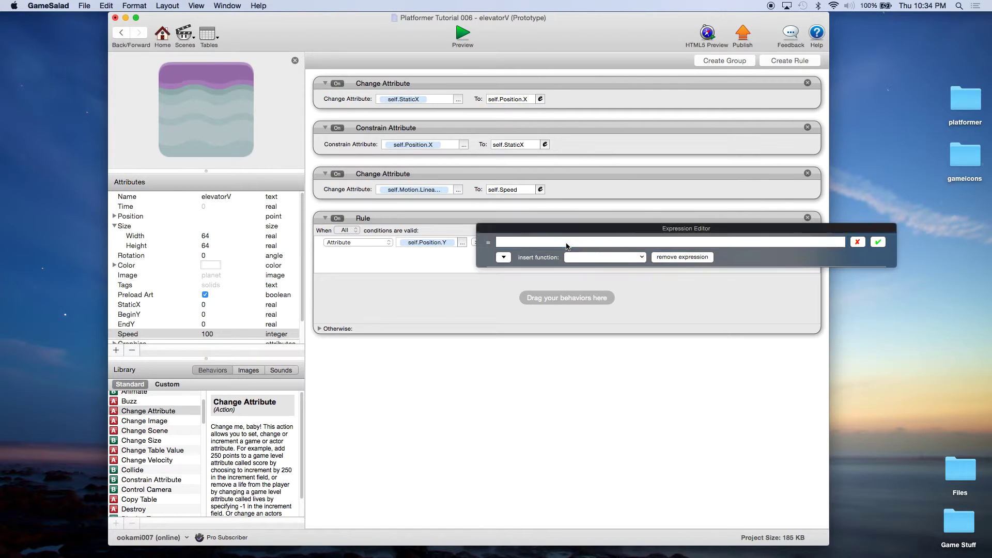
{"action": "left_click", "coordinate": [504, 258]}
{"action": "left_click", "coordinate": [505, 288]}
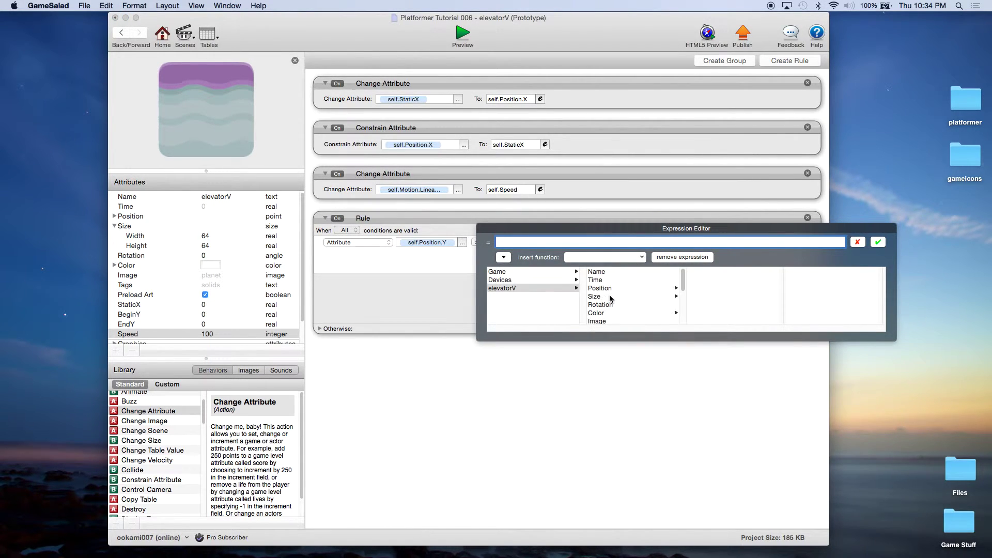
{"action": "scroll", "coordinate": [610, 299], "scroll_direction": "down", "scroll_amount": 1}
{"action": "scroll", "coordinate": [609, 299], "scroll_direction": "down", "scroll_amount": 3}
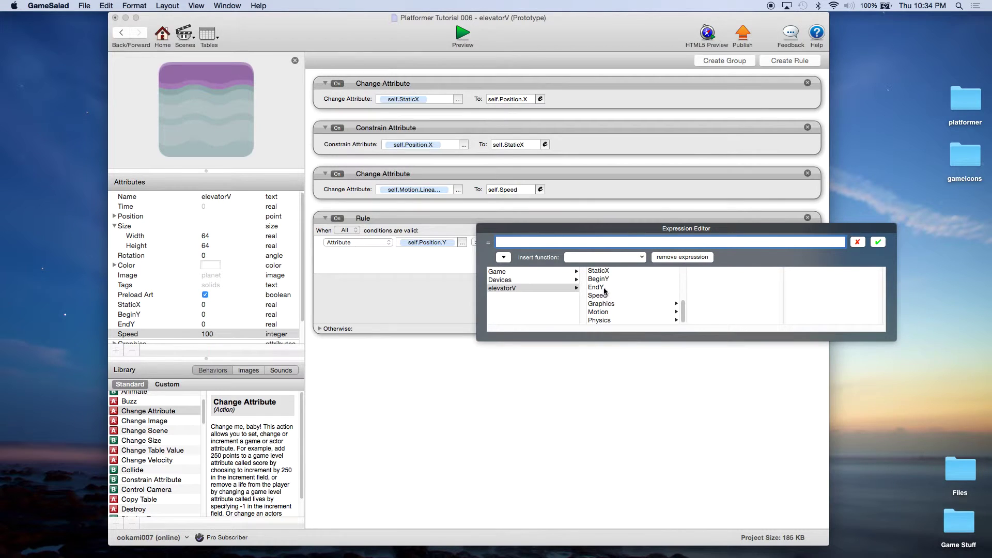
{"action": "left_click", "coordinate": [604, 288]}
{"action": "left_click", "coordinate": [878, 242]}
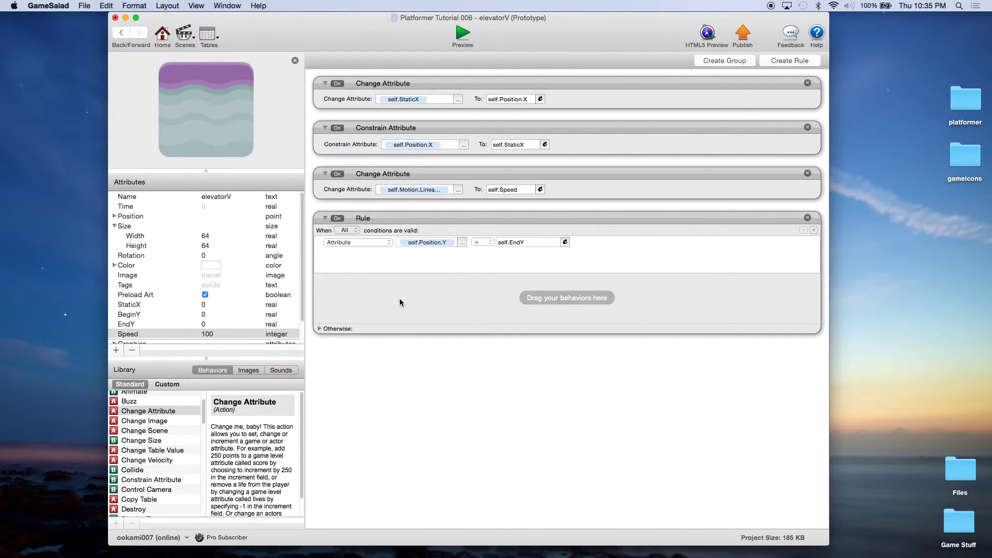
Step: Add a Change Attribute behavior inside the rule, targeting elevatorV's Motion Linear Velocity Y
{"action": "left_click_drag", "start_coordinate": [150, 411], "coordinate": [407, 293]}
{"action": "left_click", "coordinate": [467, 302]}
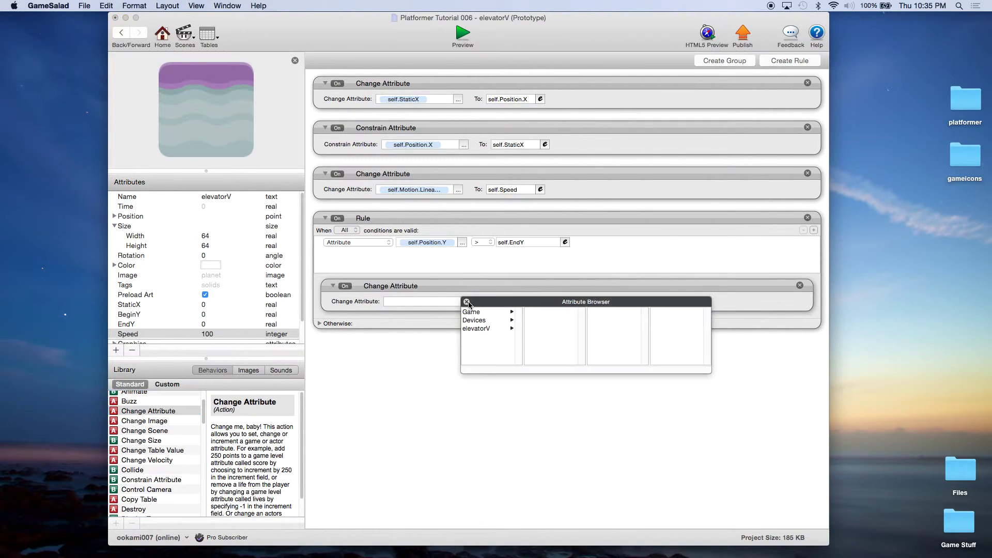
{"action": "left_click", "coordinate": [482, 331]}
{"action": "scroll", "coordinate": [547, 351], "scroll_direction": "down", "scroll_amount": 5}
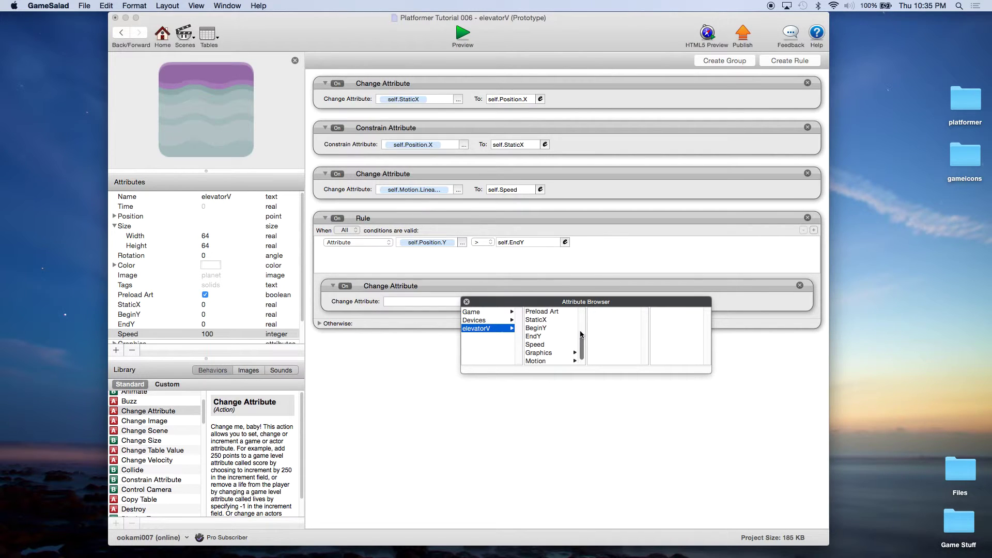
{"action": "left_click", "coordinate": [548, 354]}
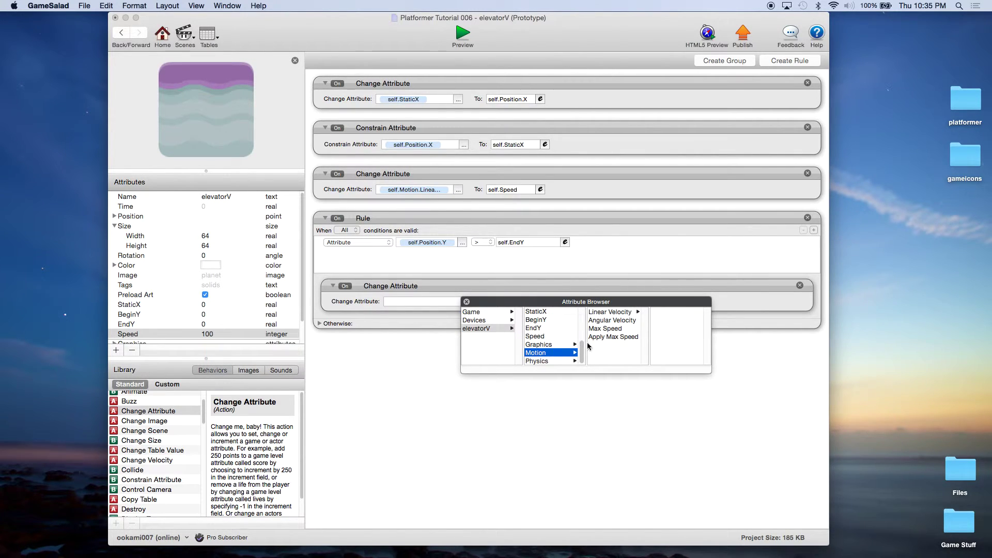
{"action": "left_click", "coordinate": [625, 313]}
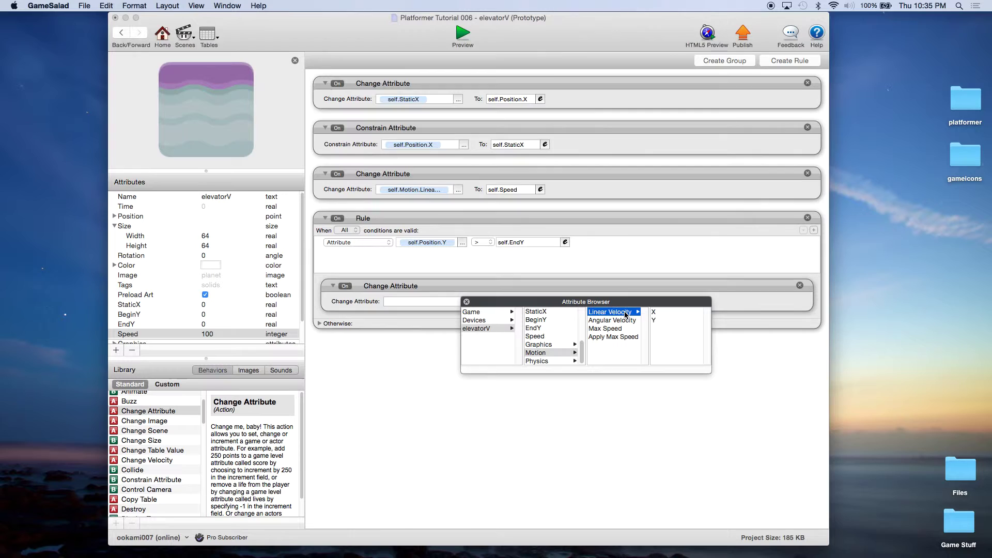
{"action": "left_click", "coordinate": [654, 320]}
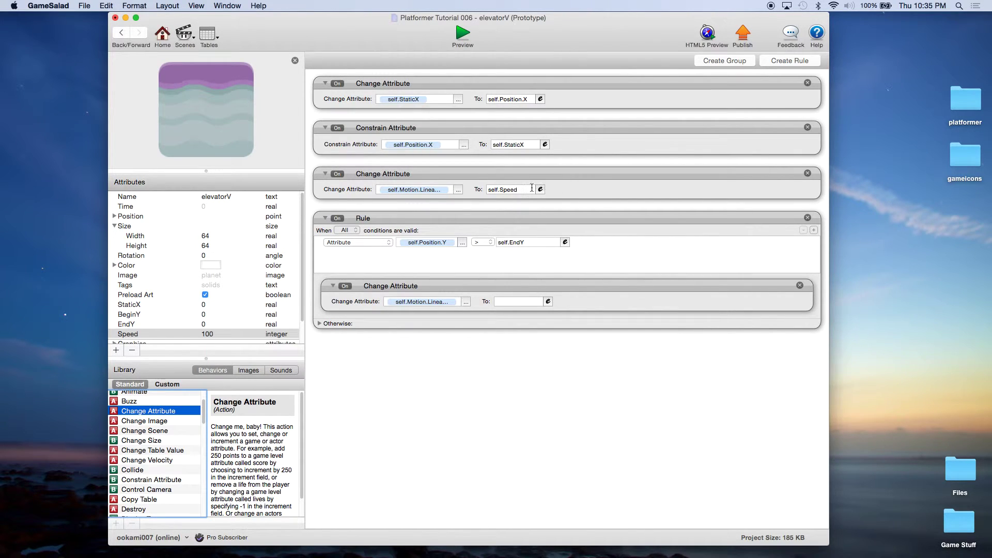
Step: Set the Change Attribute value inside the rule to the expression -self.Speed
{"action": "left_click", "coordinate": [548, 302]}
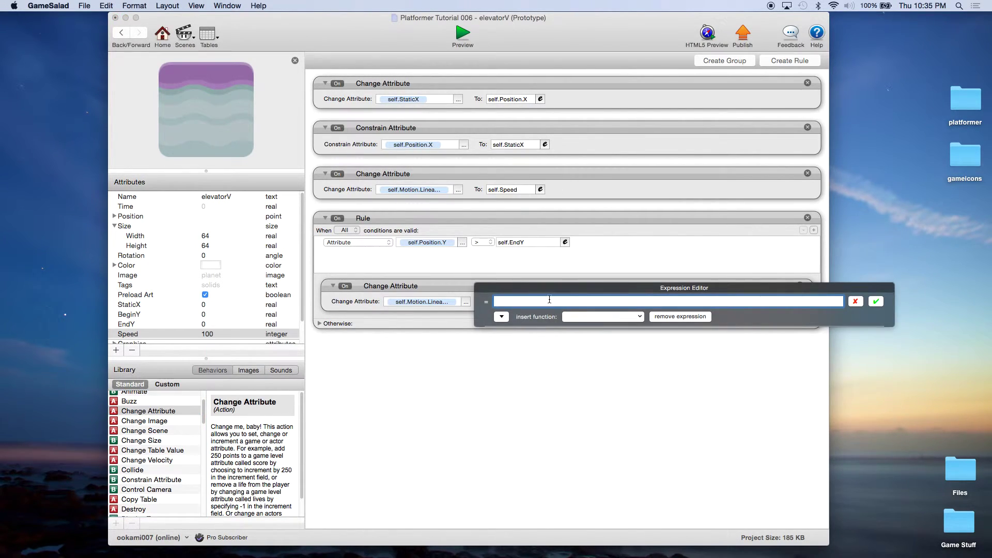
{"action": "type", "text": "-"}
{"action": "left_click", "coordinate": [501, 316]}
{"action": "left_click", "coordinate": [509, 347]}
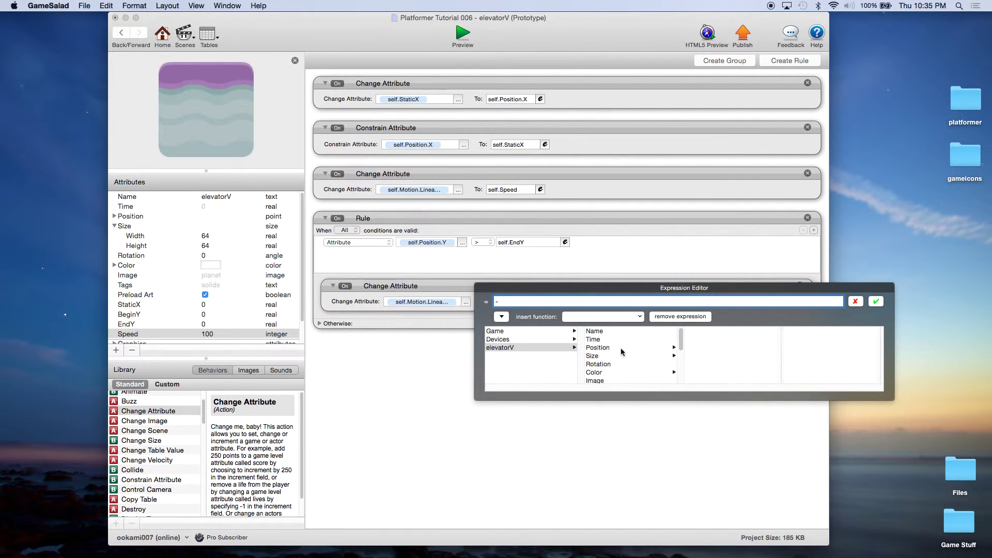
{"action": "left_click", "coordinate": [607, 355]}
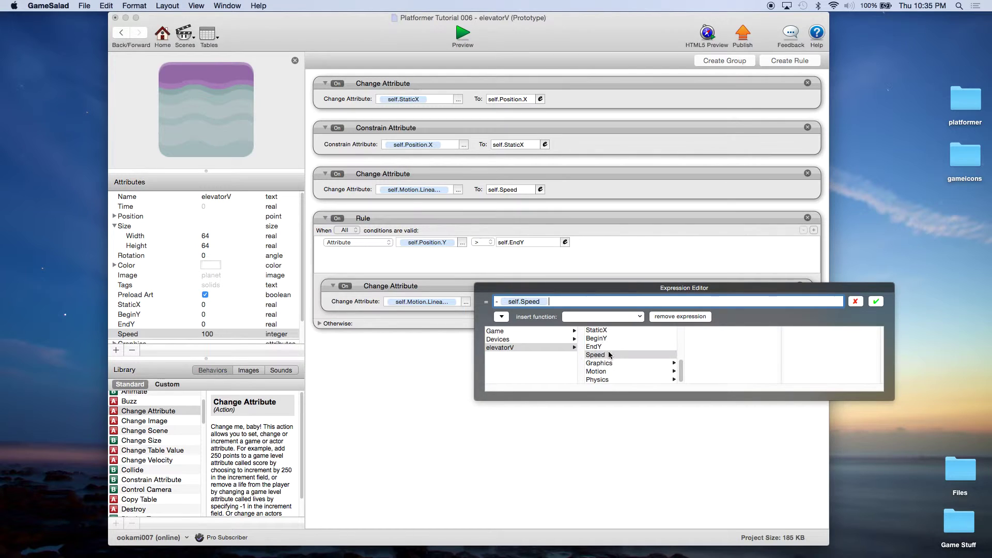
{"action": "left_click", "coordinate": [875, 302]}
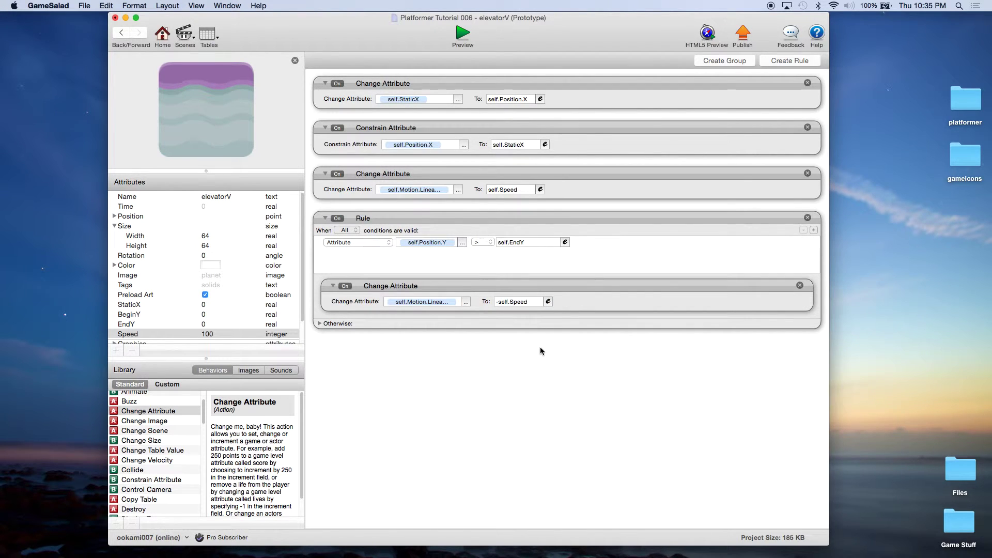
Step: Duplicate the whole rule, placing the copy directly below the original
{"action": "left_click", "coordinate": [501, 216]}
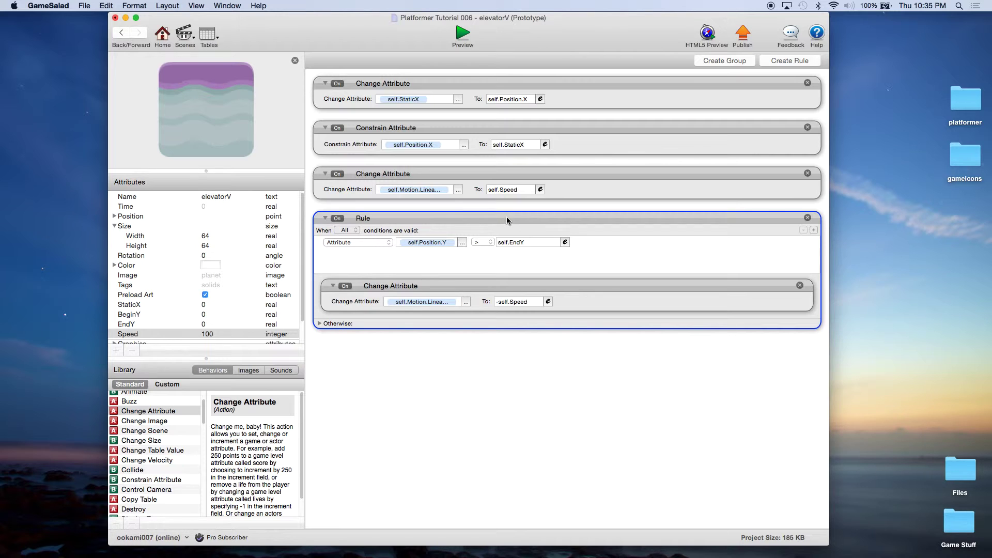
{"action": "left_click", "coordinate": [510, 257]}
{"action": "left_click_drag", "start_coordinate": [510, 256], "coordinate": [488, 372], "text": "alt"}
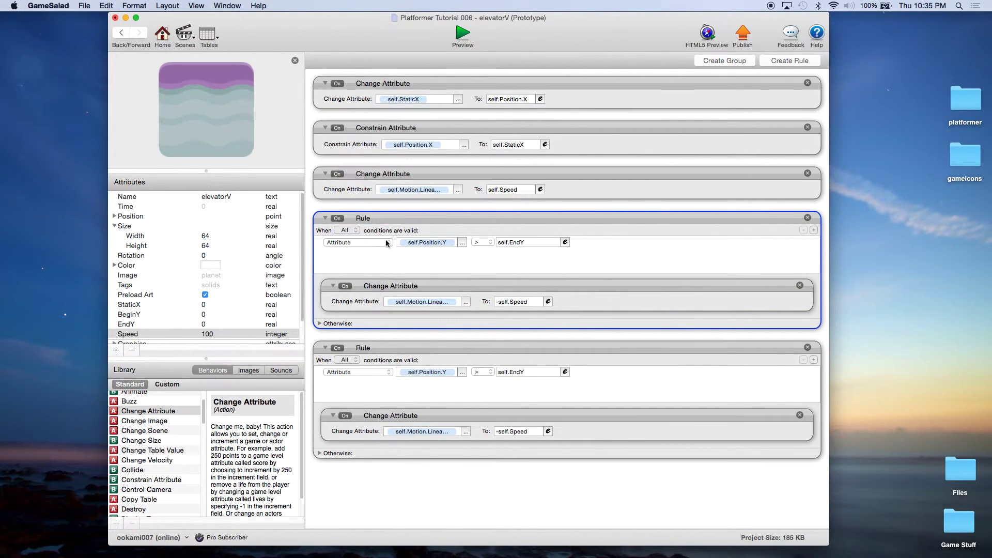
Step: Rename the original rule "Too far up" and its copy "Too far down"
{"action": "double_click", "coordinate": [365, 218]}
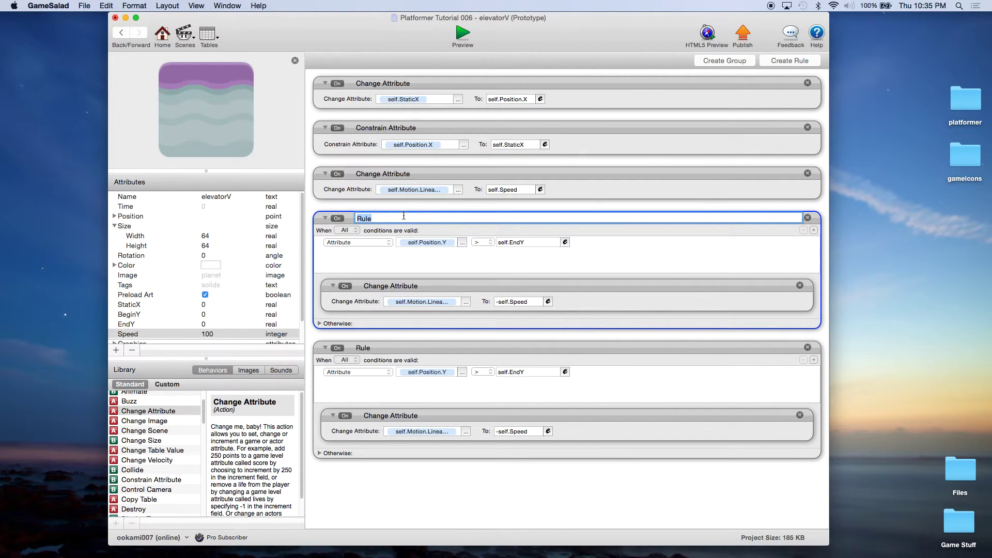
{"action": "type", "text": "Too far up"}
{"action": "key", "text": "Return"}
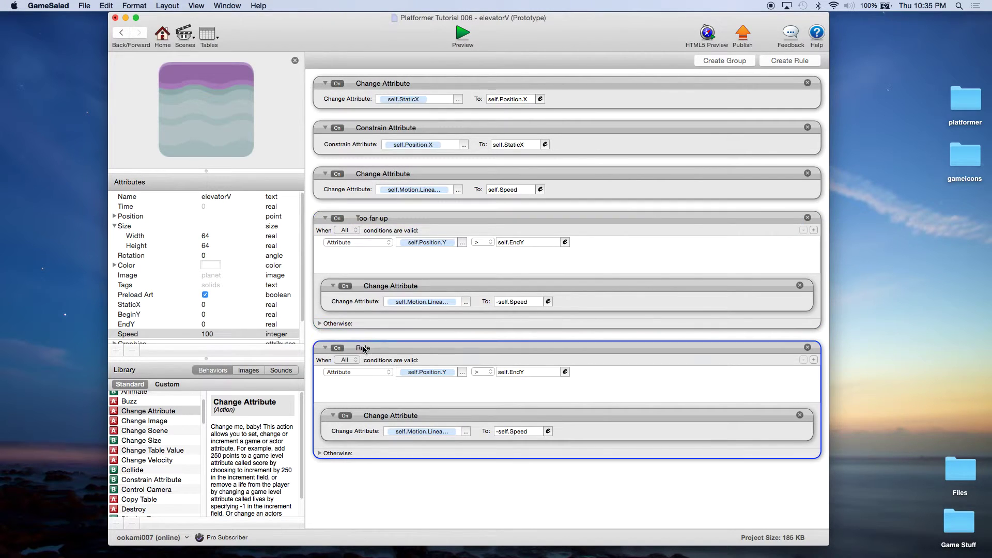
{"action": "double_click", "coordinate": [366, 348]}
{"action": "type", "text": "Too fa"}
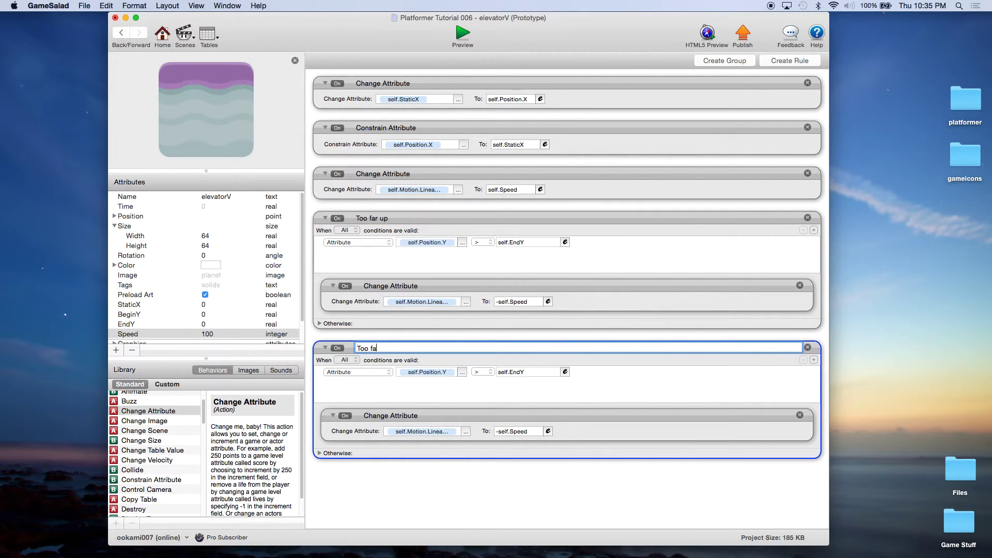
{"action": "type", "text": "r down"}
{"action": "key", "text": "Return"}
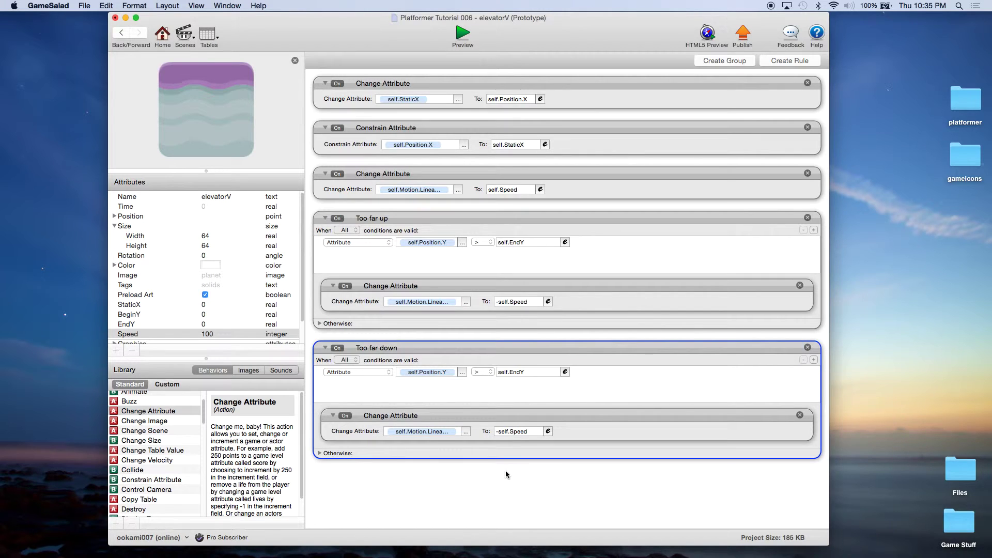
Step: Change the Too far down rule's condition to self.Position.Y less than (<) self.BeginY
{"action": "left_click", "coordinate": [436, 373]}
{"action": "left_click", "coordinate": [483, 372]}
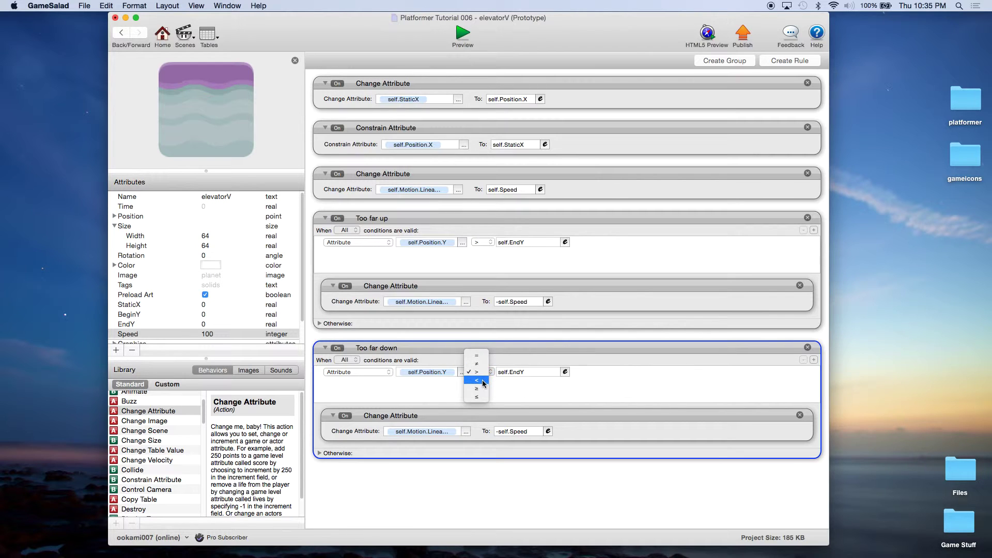
{"action": "left_click", "coordinate": [482, 383]}
{"action": "left_click", "coordinate": [565, 372]}
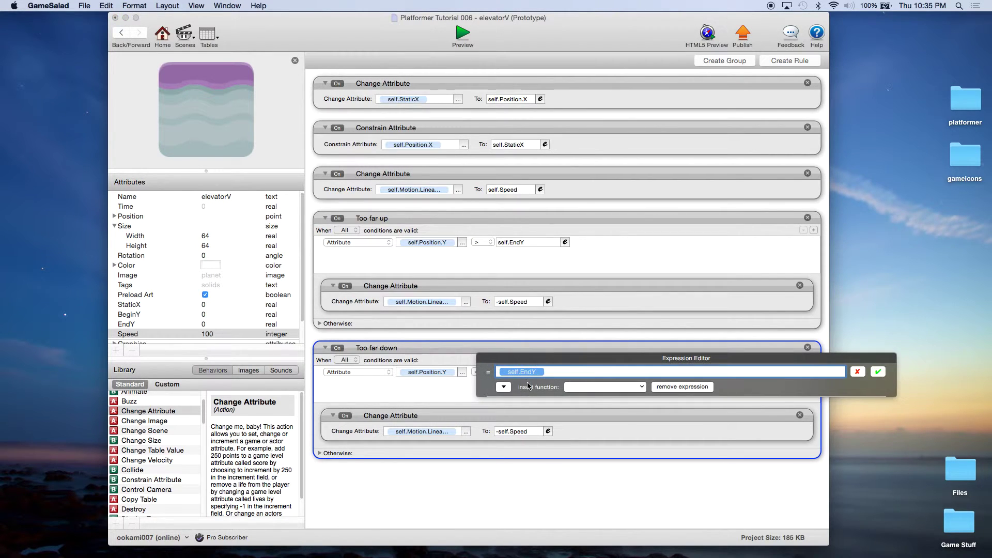
{"action": "left_click", "coordinate": [504, 387]}
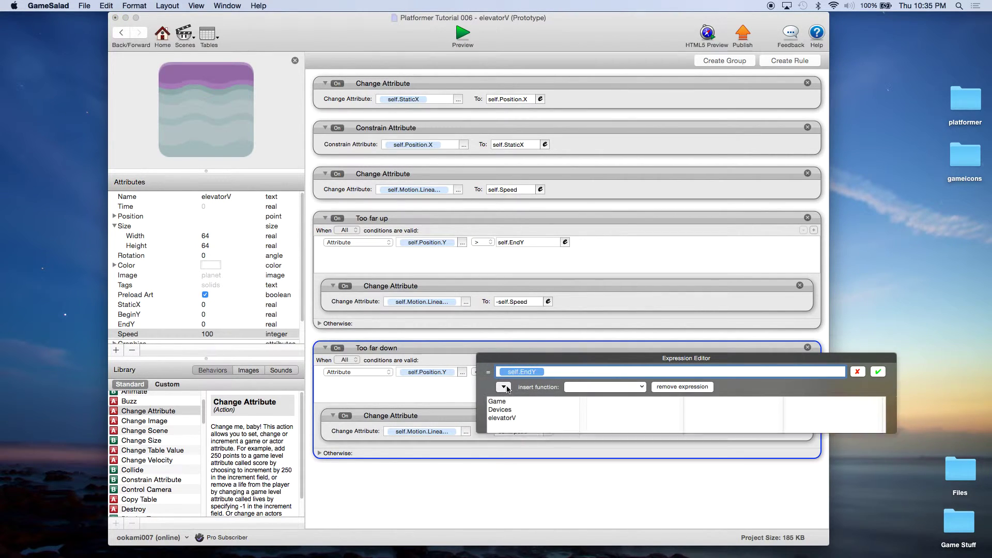
{"action": "left_click", "coordinate": [510, 419]}
{"action": "scroll", "coordinate": [616, 422], "scroll_direction": "down", "scroll_amount": 3}
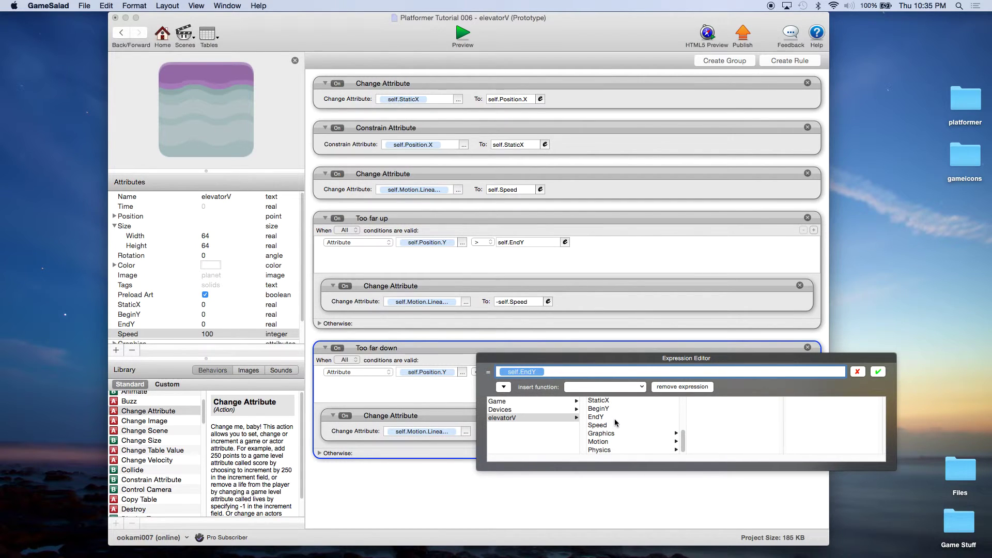
{"action": "left_click", "coordinate": [599, 409]}
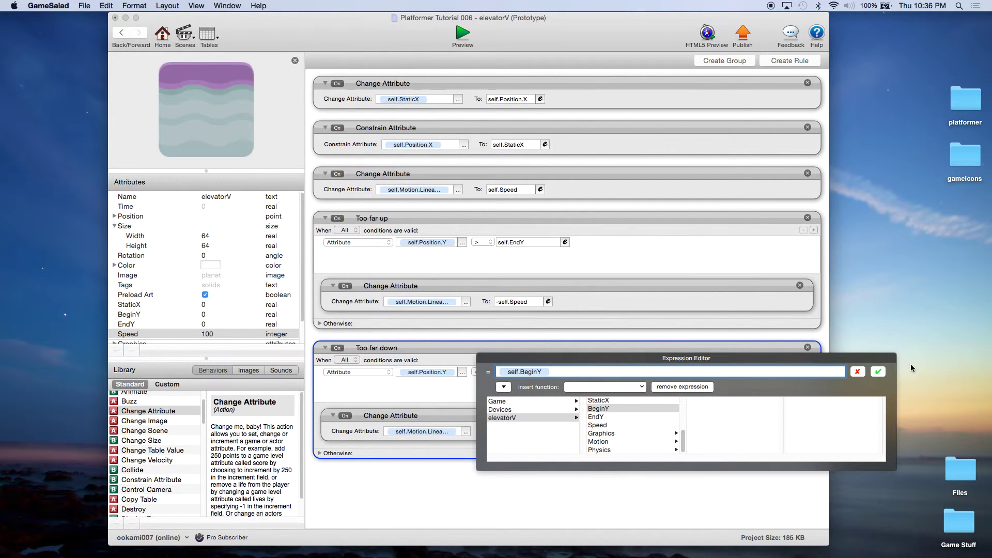
{"action": "left_click", "coordinate": [880, 372]}
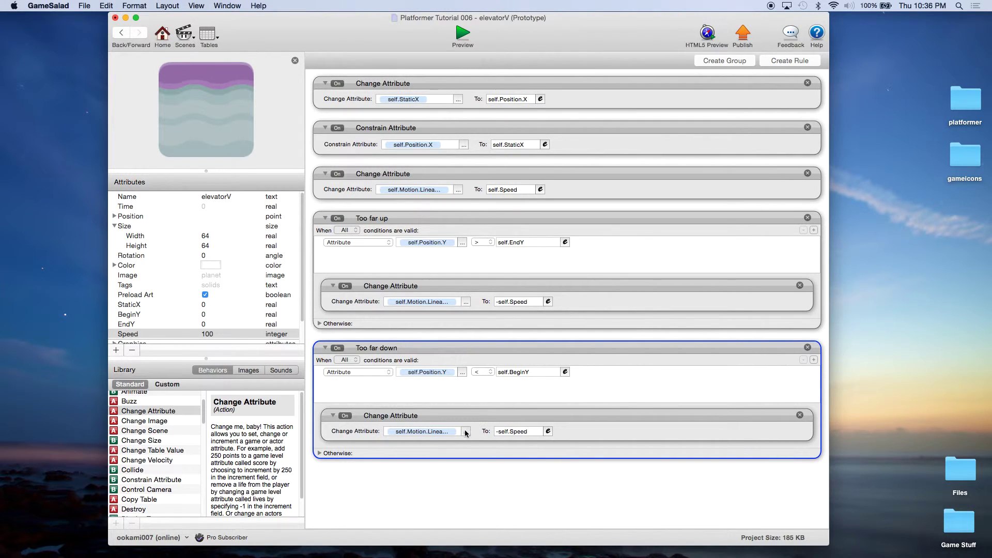
Step: Remove the minus sign from the Too far down rule's velocity expression, leaving self.Speed
{"action": "left_click", "coordinate": [548, 431]}
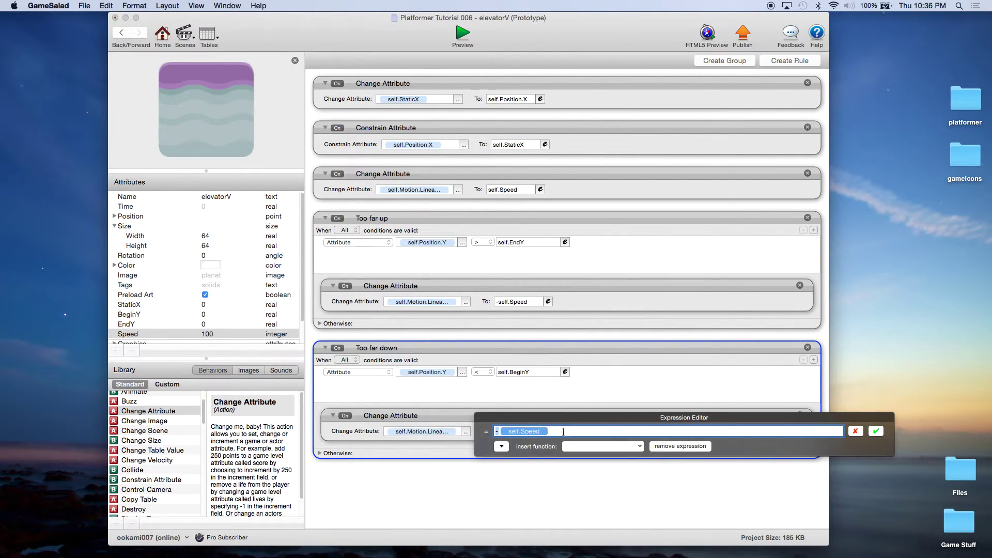
{"action": "key", "text": "Left"}
{"action": "key", "text": "BackSpace"}
{"action": "left_click", "coordinate": [876, 431]}
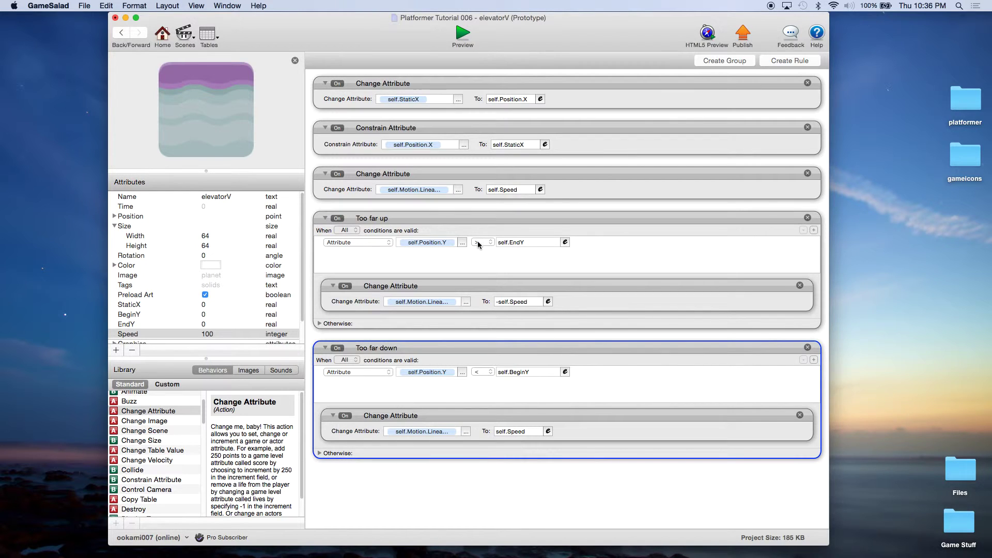
Step: Save the project and return to its home view to show the list of scenes
{"action": "left_click", "coordinate": [85, 6]}
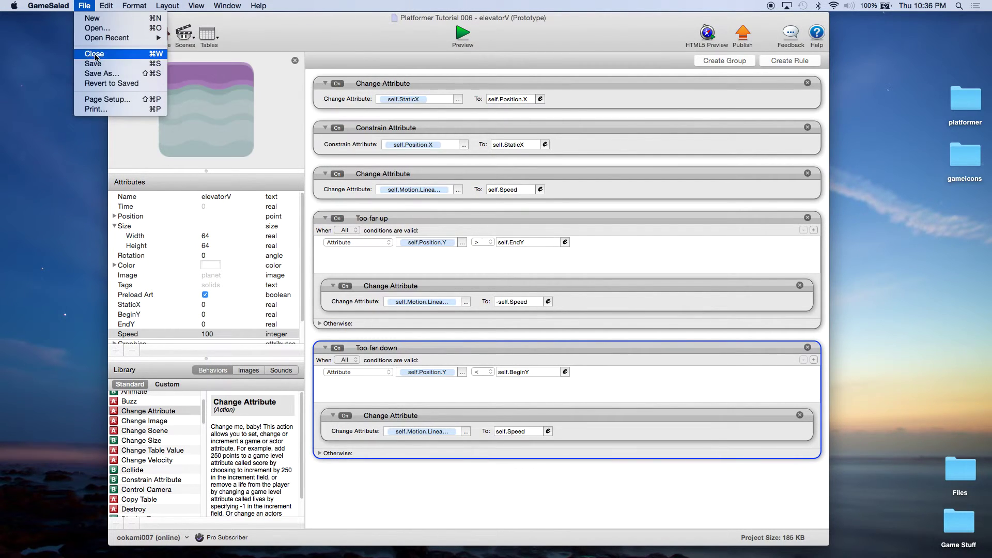
{"action": "left_click", "coordinate": [94, 54]}
{"action": "left_click", "coordinate": [163, 40]}
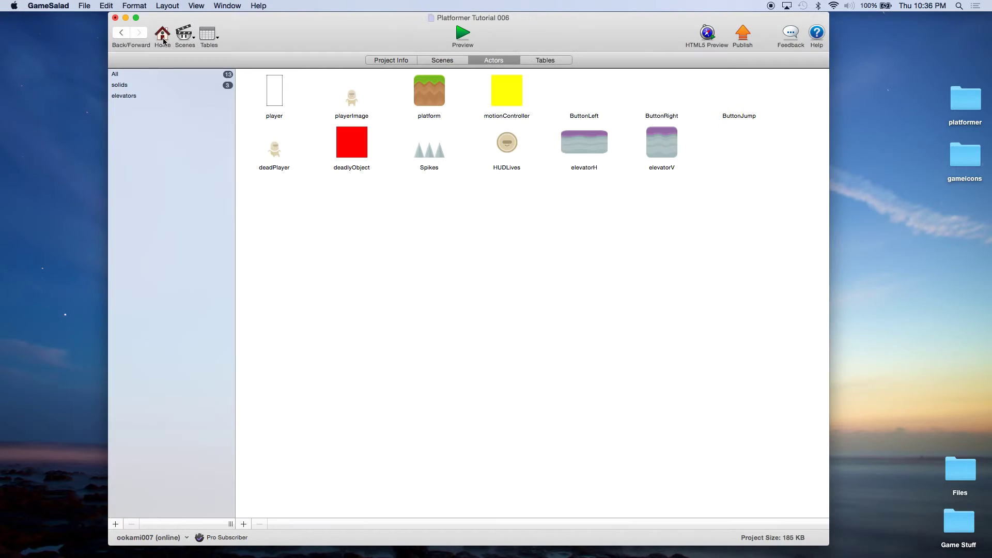
{"action": "left_click", "coordinate": [444, 60]}
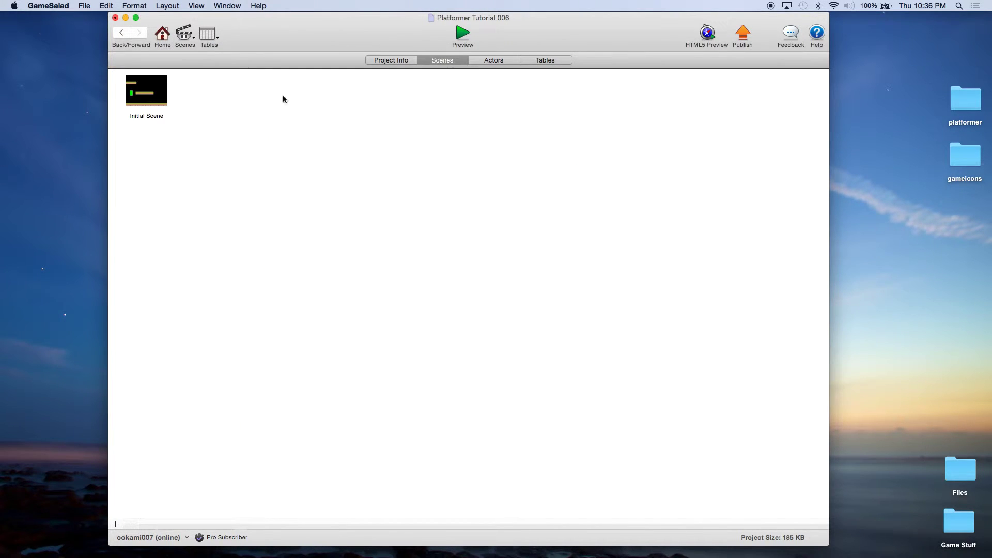
Step: Open Initial Scene and place an elevatorV actor flush against the right end of the upper platform
{"action": "double_click", "coordinate": [147, 91]}
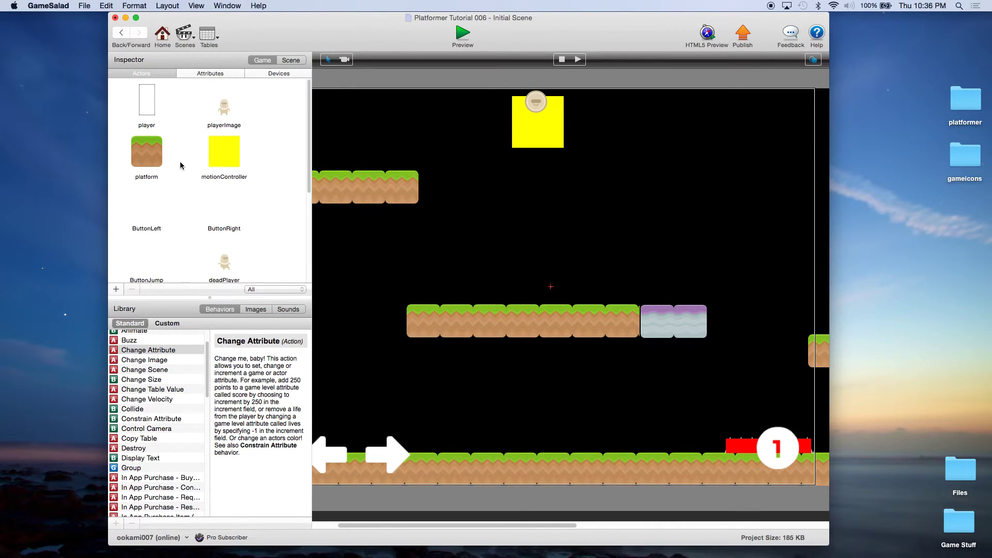
{"action": "scroll", "coordinate": [233, 226], "scroll_direction": "down", "scroll_amount": 5}
{"action": "scroll", "coordinate": [227, 230], "scroll_direction": "down", "scroll_amount": 2}
{"action": "left_click", "coordinate": [162, 253]}
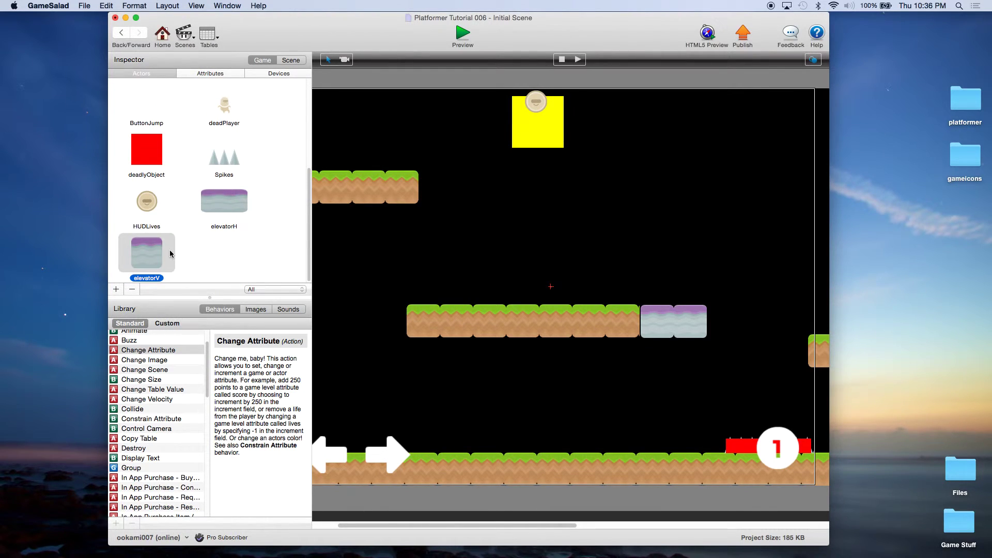
{"action": "left_click_drag", "start_coordinate": [153, 255], "coordinate": [433, 189]}
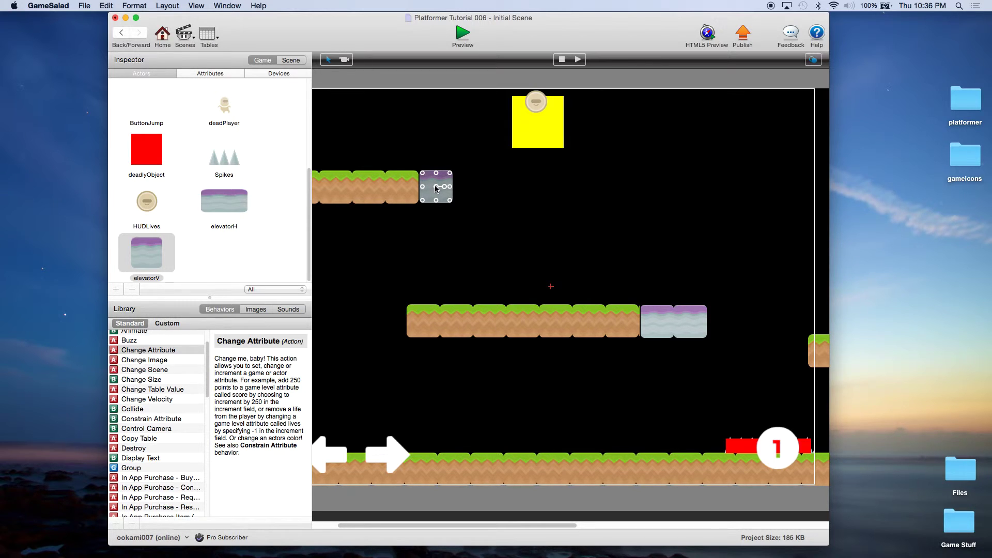
Step: Shorten the middle platform from its left end to clear the elevator's vertical path
{"action": "left_click", "coordinate": [438, 320]}
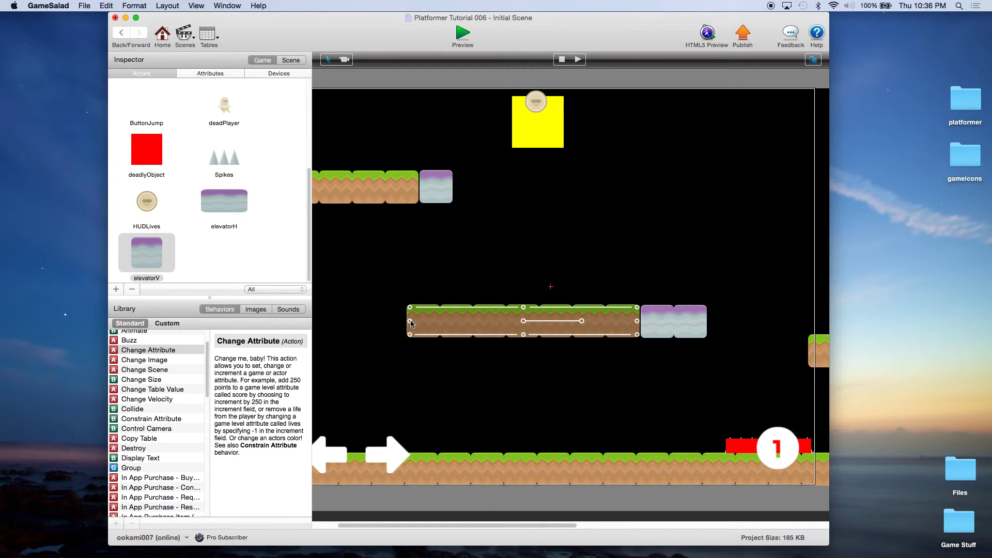
{"action": "left_click_drag", "start_coordinate": [411, 324], "coordinate": [457, 324]}
Step: Open the placed elevatorV instance, expand its Position attribute and set EndY to 578
{"action": "left_click", "coordinate": [441, 186]}
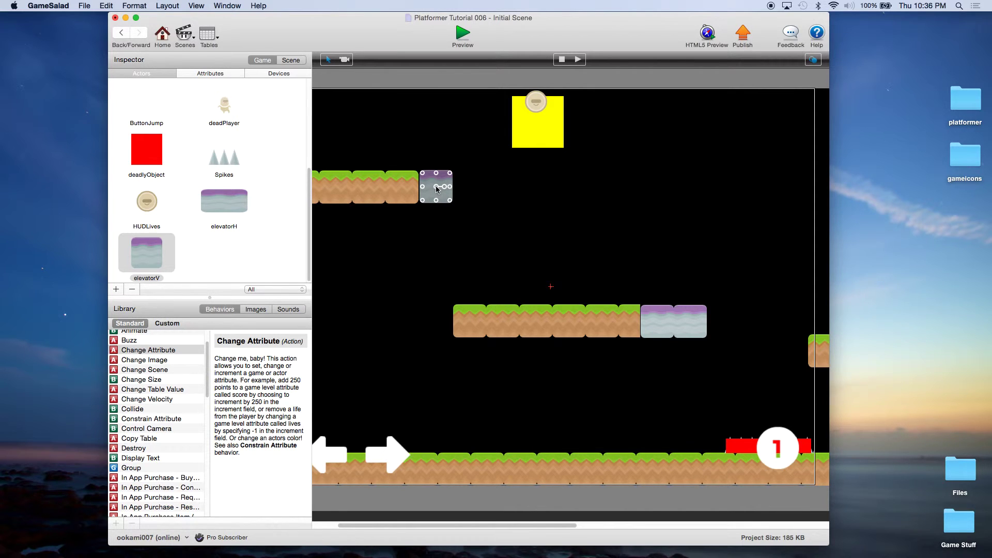
{"action": "double_click", "coordinate": [436, 190]}
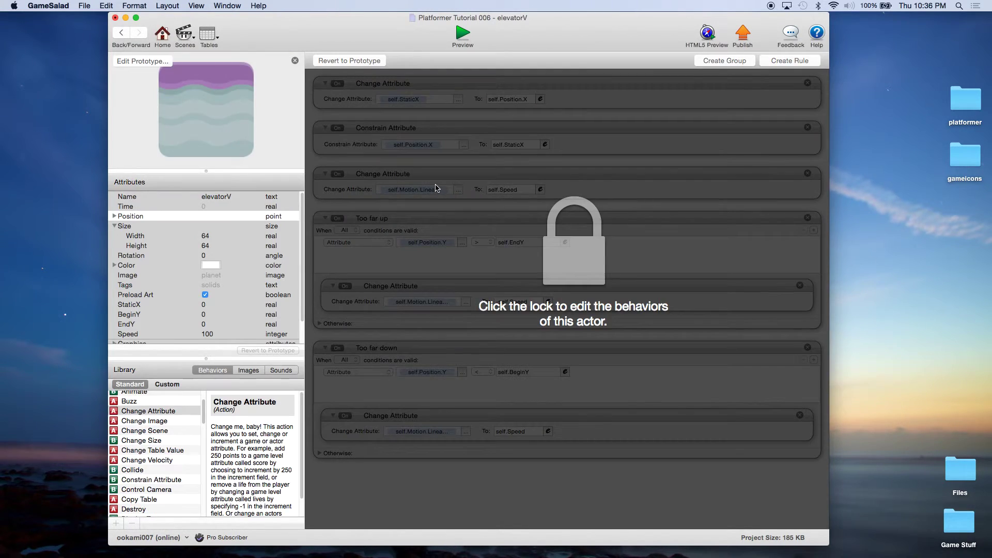
{"action": "left_click", "coordinate": [114, 217]}
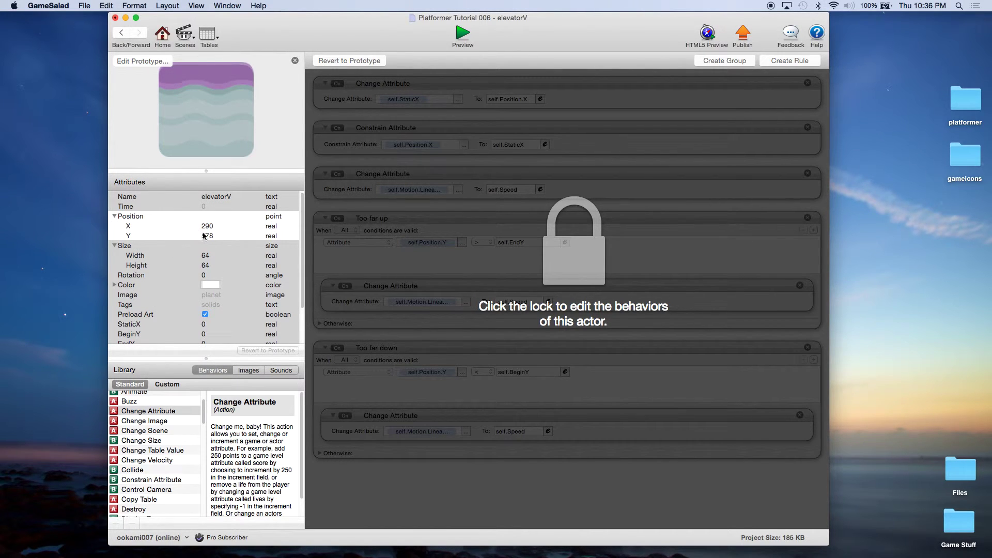
{"action": "left_click", "coordinate": [205, 343]}
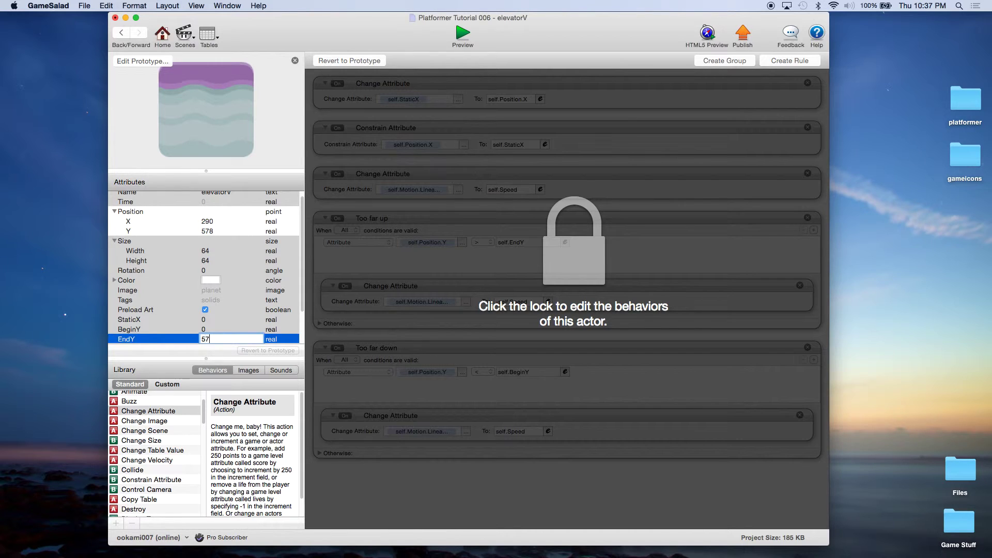
{"action": "left_click", "coordinate": [213, 329]}
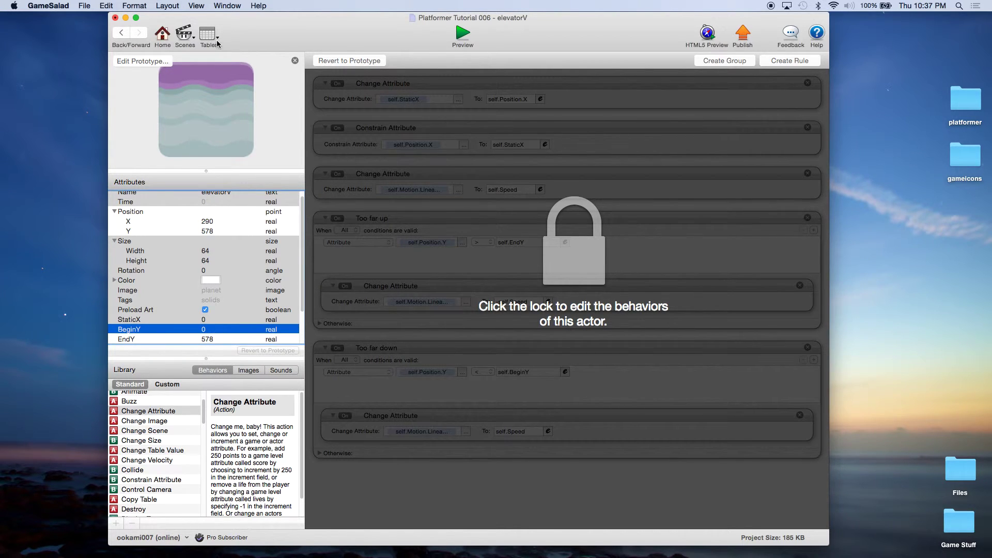
Step: Return to the scene and move the elevatorV instance straight down to the left end of the middle platform
{"action": "left_click", "coordinate": [123, 35]}
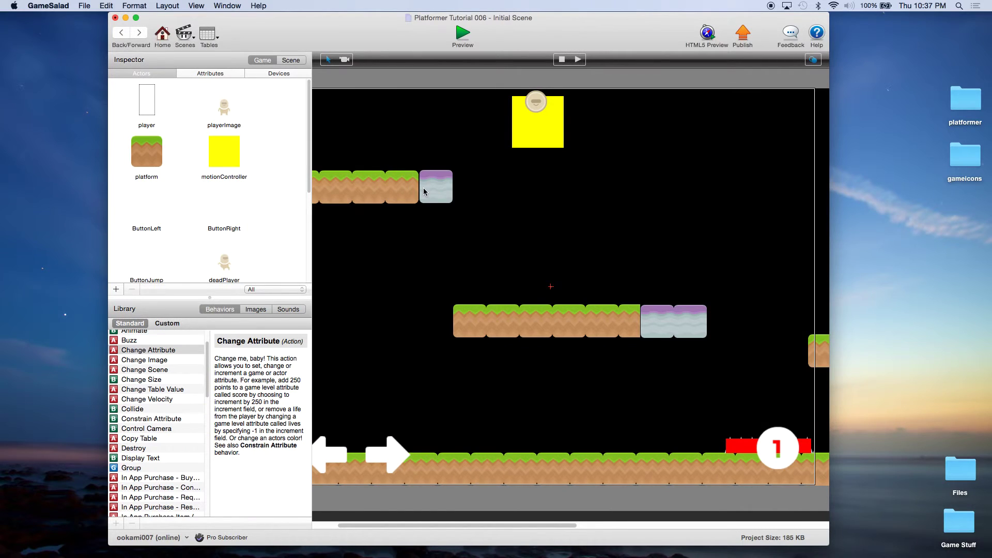
{"action": "left_click", "coordinate": [425, 192]}
{"action": "left_click_drag", "start_coordinate": [427, 183], "coordinate": [428, 317]}
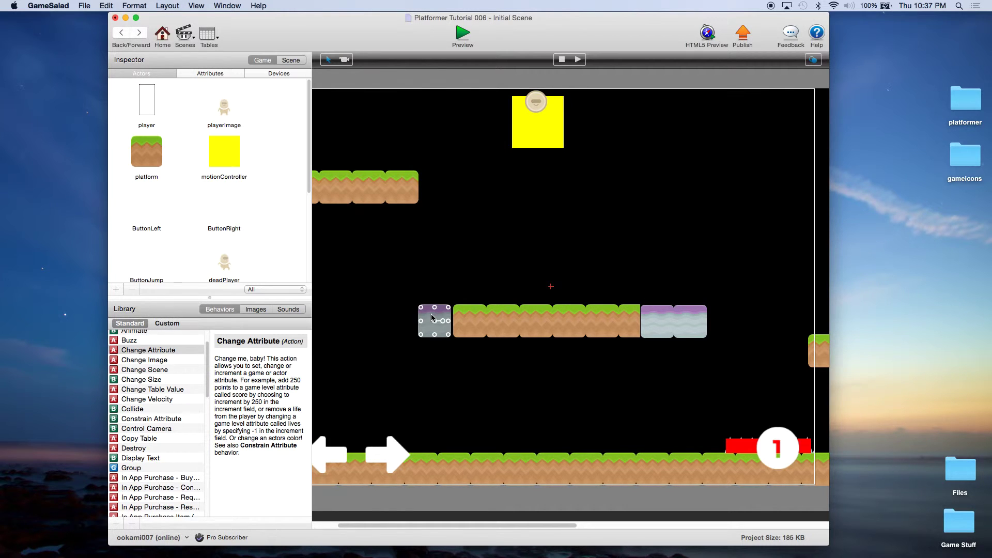
Step: Open the elevatorV instance again and set its BeginY attribute to 318
{"action": "double_click", "coordinate": [429, 311]}
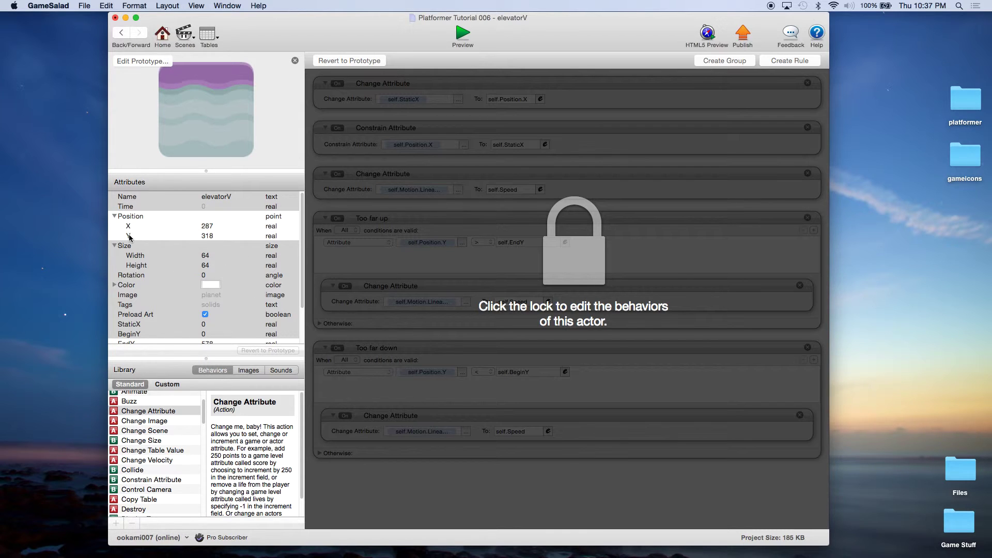
{"action": "left_click", "coordinate": [205, 335]}
{"action": "left_click", "coordinate": [217, 333]}
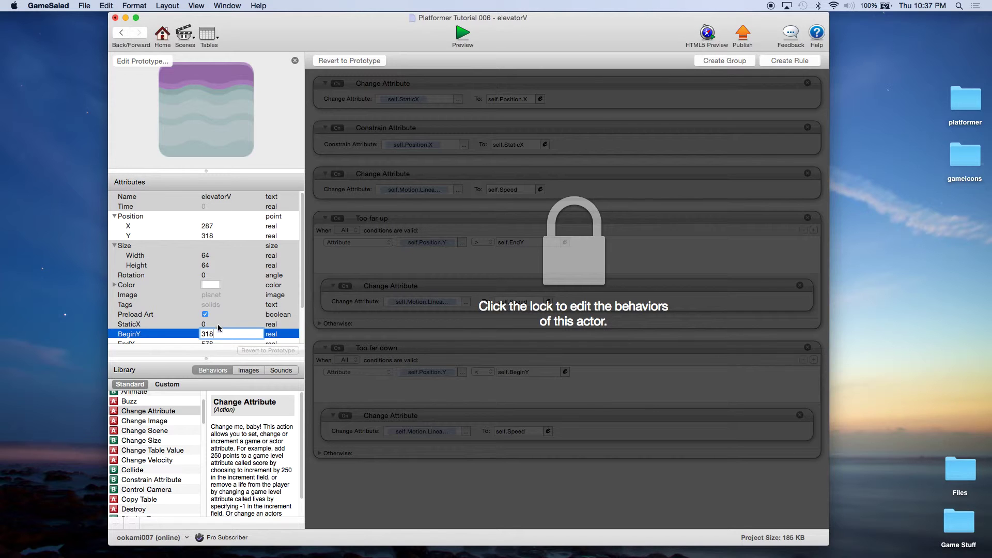
{"action": "left_click", "coordinate": [213, 325]}
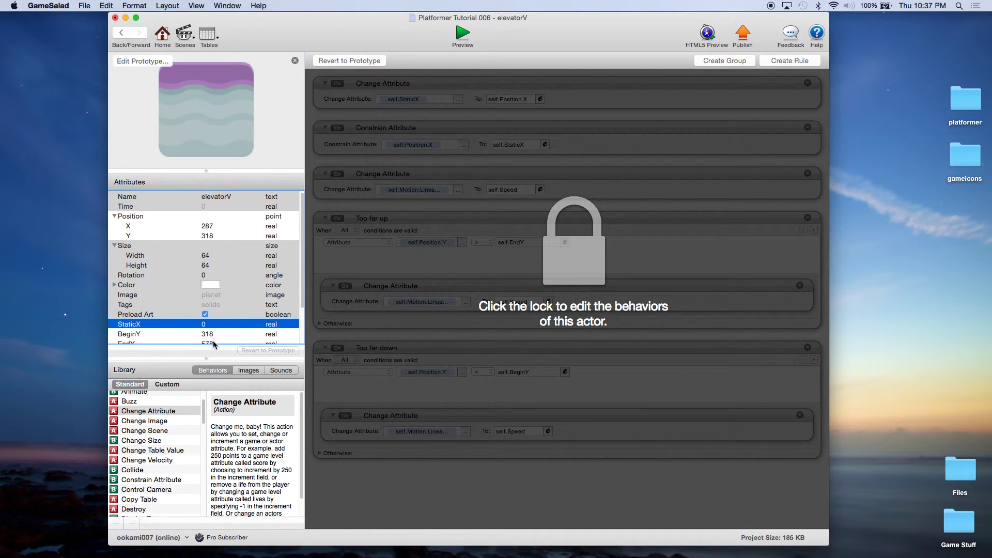
Step: Return to the scene, nudge the elevatorV instance right until it sits against the middle platform, and save the project
{"action": "left_click", "coordinate": [124, 34]}
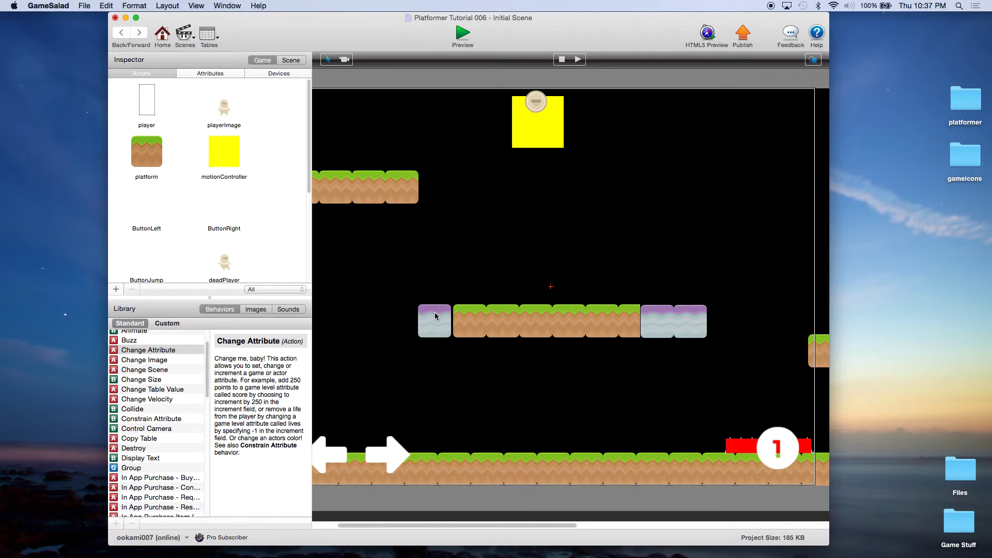
{"action": "left_click", "coordinate": [440, 318]}
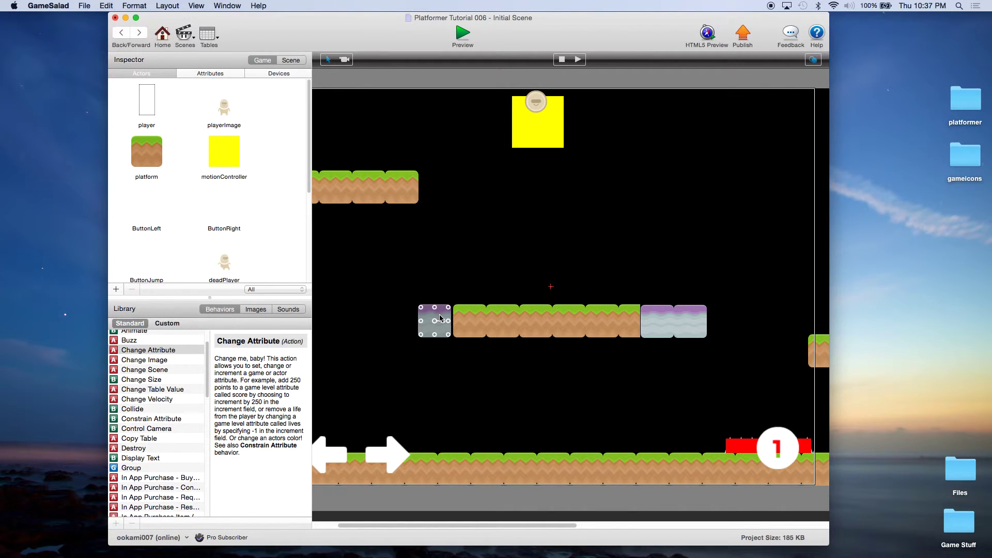
{"action": "key", "text": "Right"}
{"action": "key", "text": "Right"}
{"action": "key", "text": "Right"}
{"action": "key", "text": "Right"}
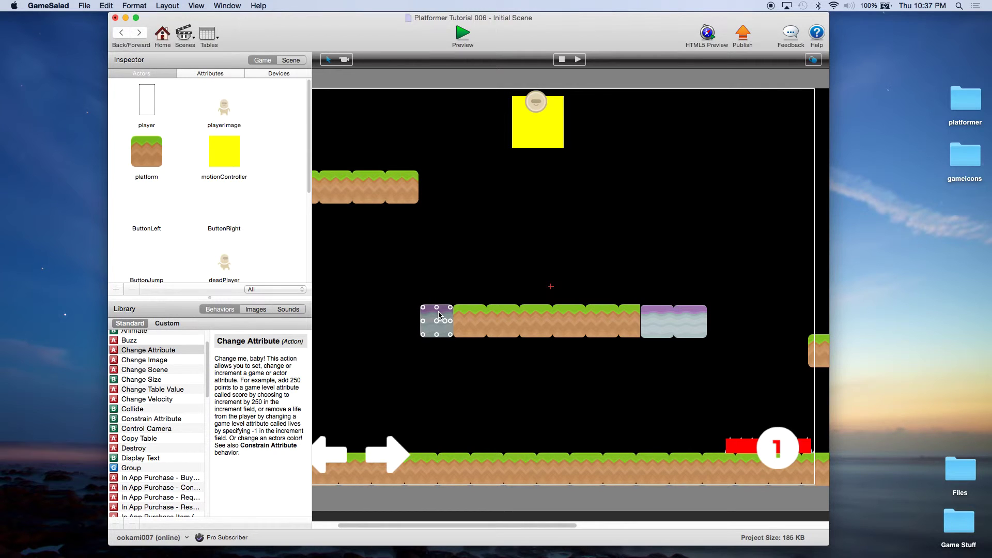
{"action": "key", "text": "Left"}
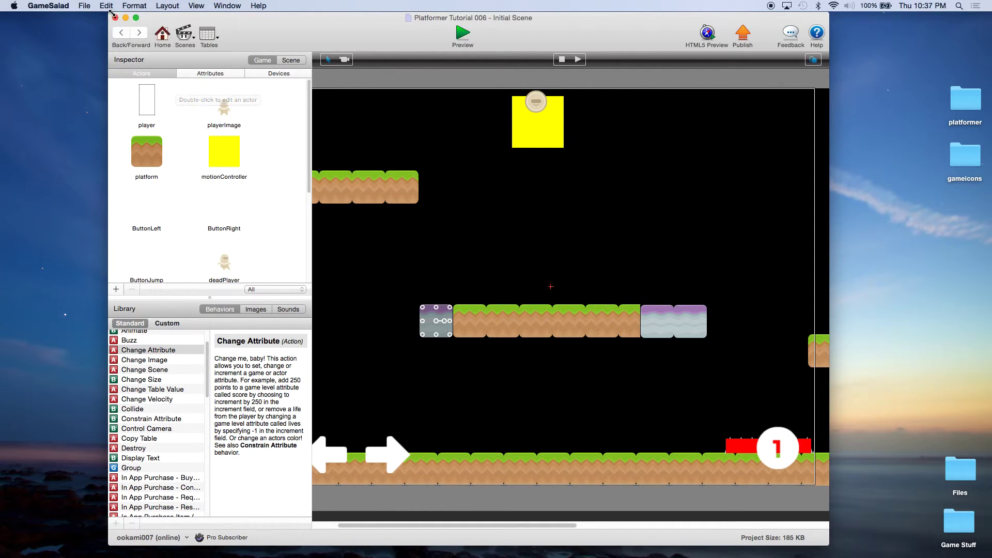
{"action": "left_click", "coordinate": [85, 6]}
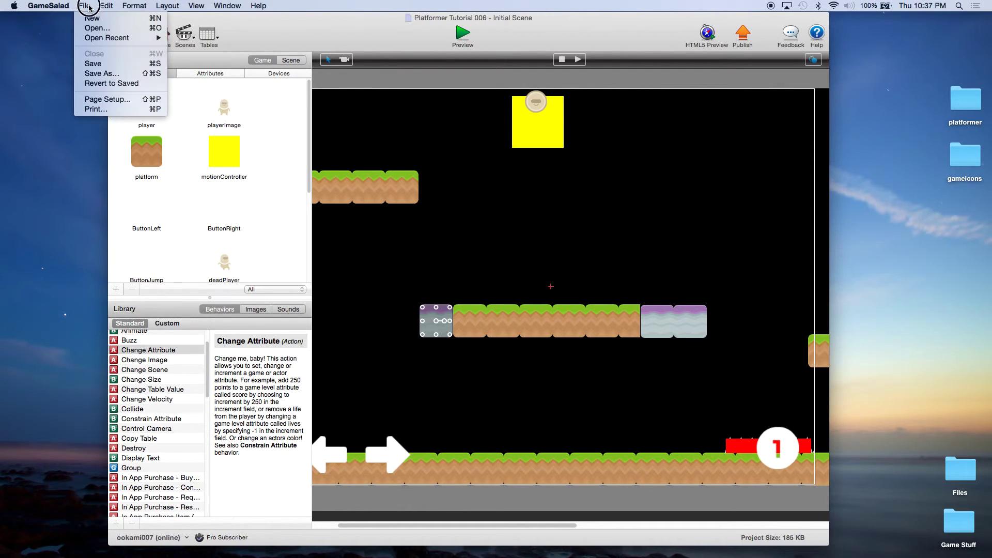
{"action": "left_click", "coordinate": [101, 66]}
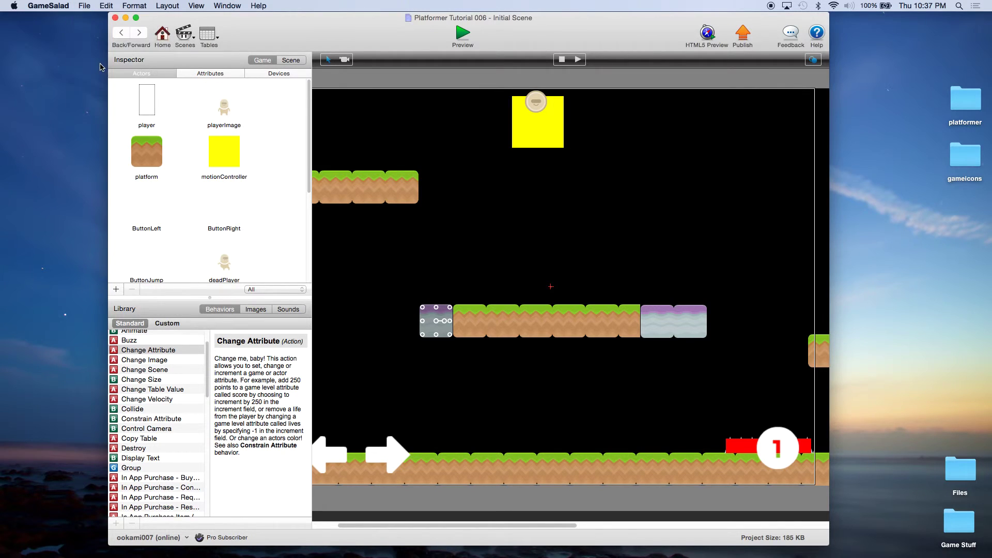
Step: Preview the game and test riding and jumping on the vertical elevator, then crossing the middle platform to the horizontal elevator
{"action": "left_click", "coordinate": [459, 37]}
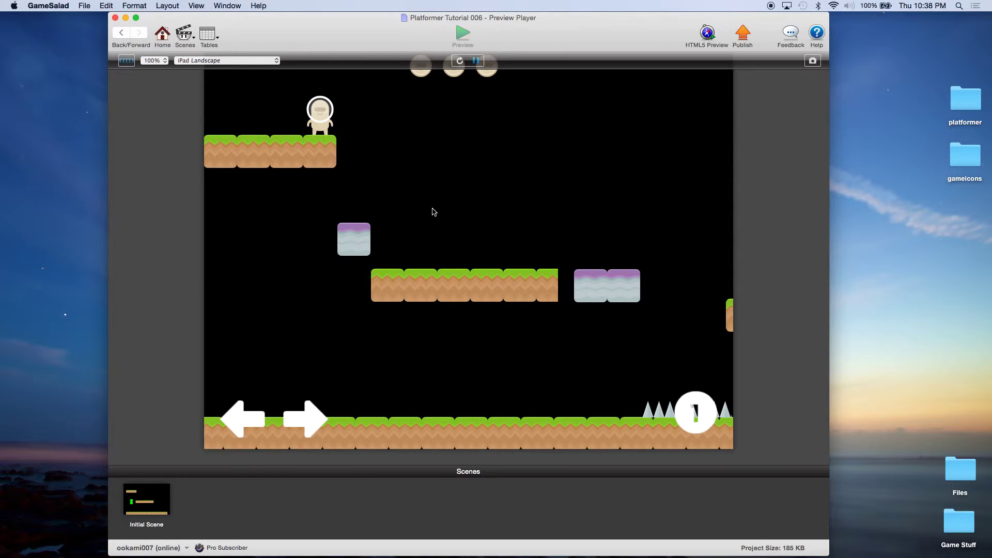
{"action": "key", "text": "Right"}
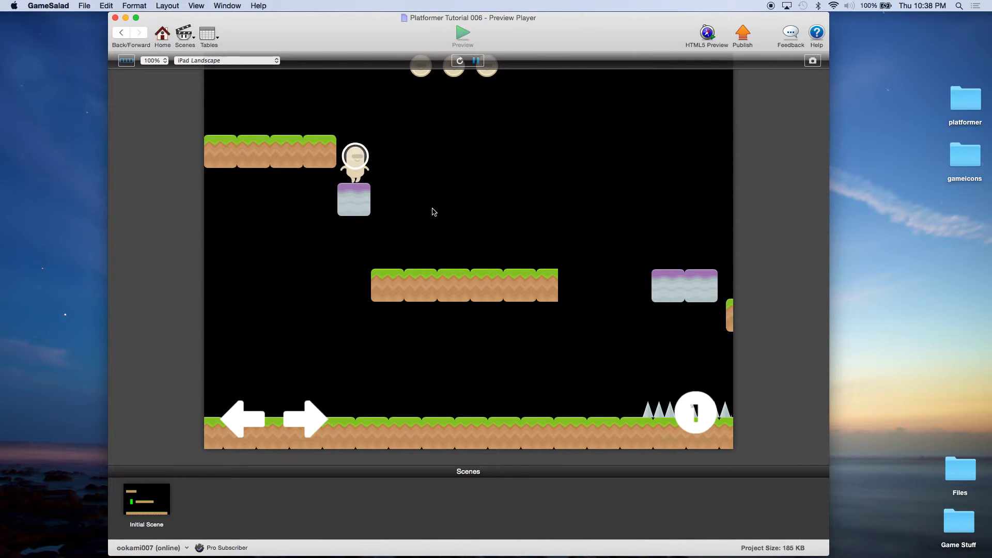
{"action": "key", "text": "Up"}
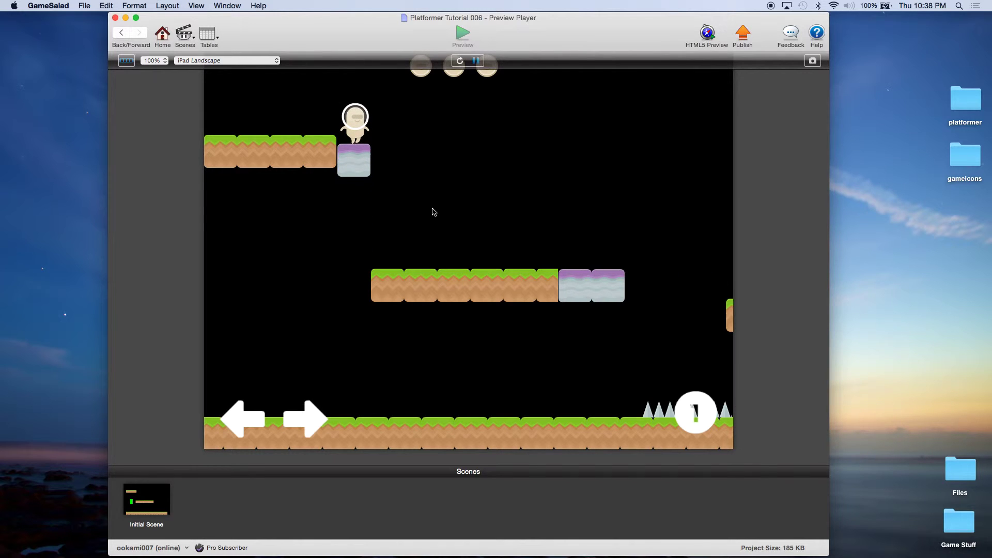
{"action": "key", "text": "Up"}
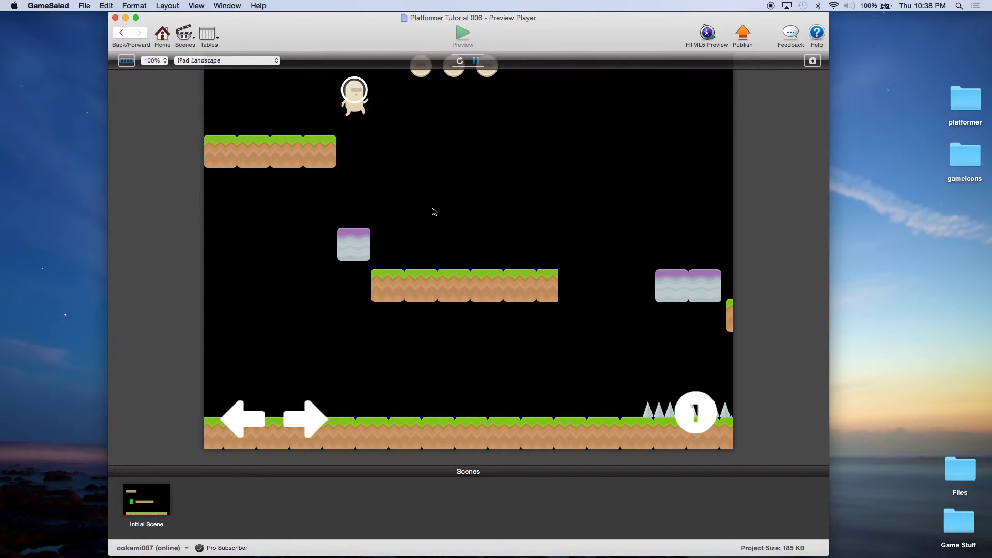
{"action": "key", "text": "Up"}
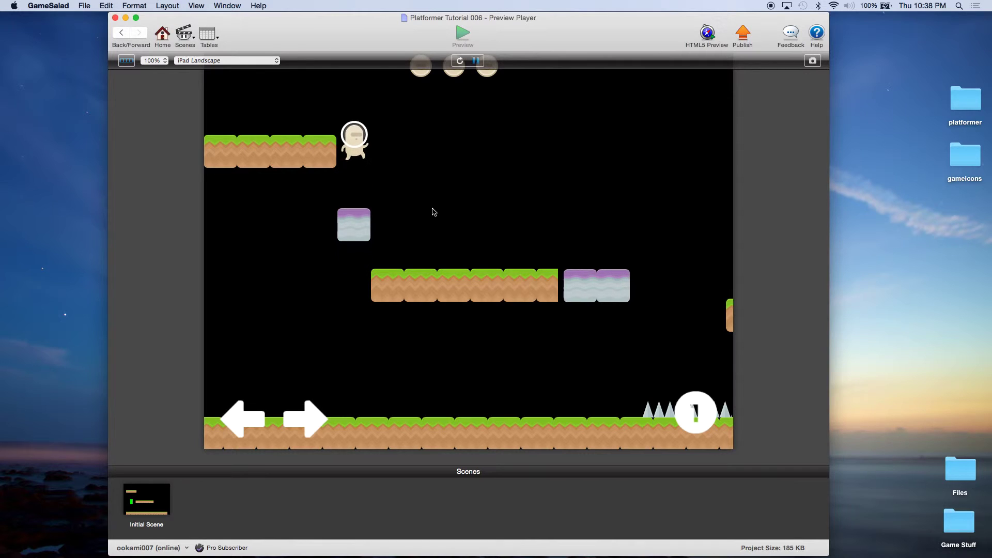
{"action": "key", "text": "Up"}
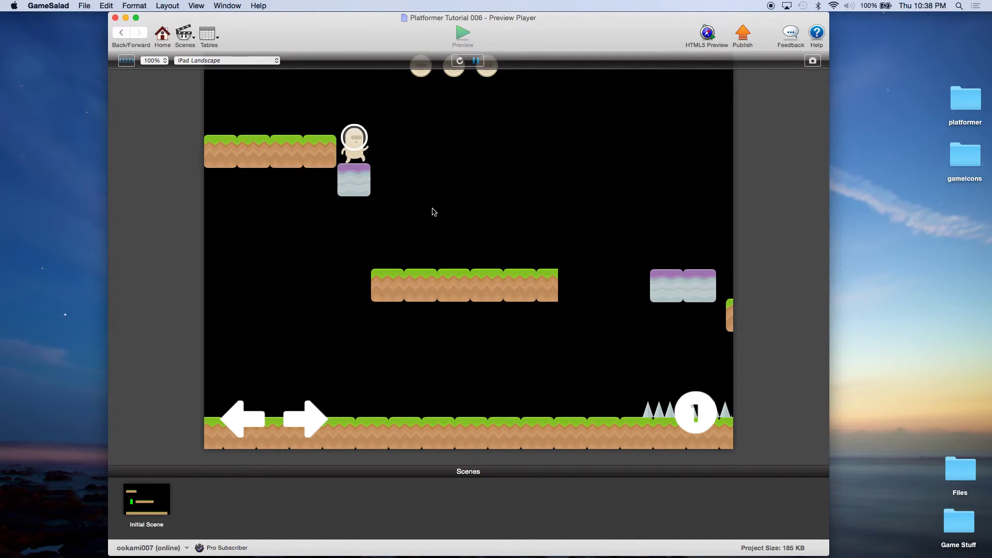
{"action": "key", "text": "Up"}
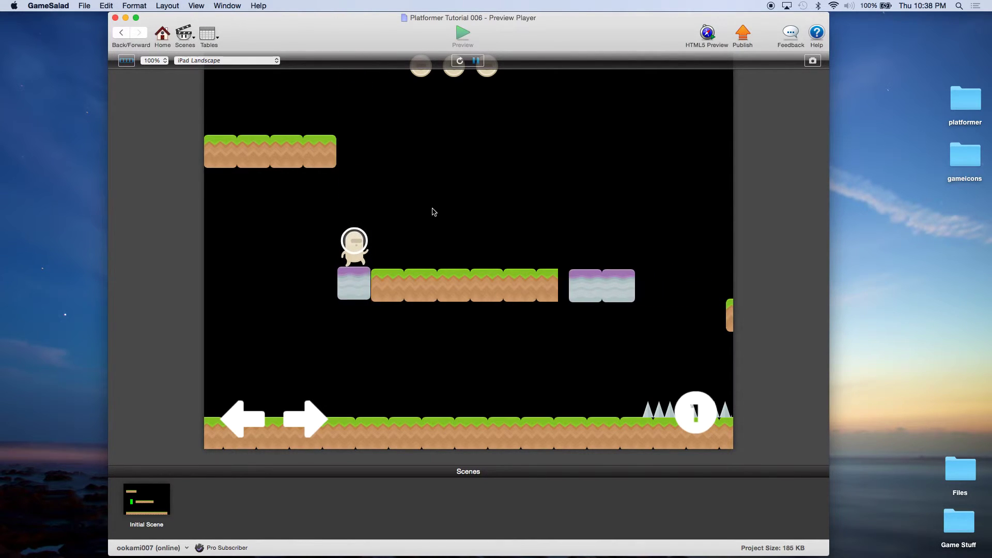
{"action": "key", "text": "Right"}
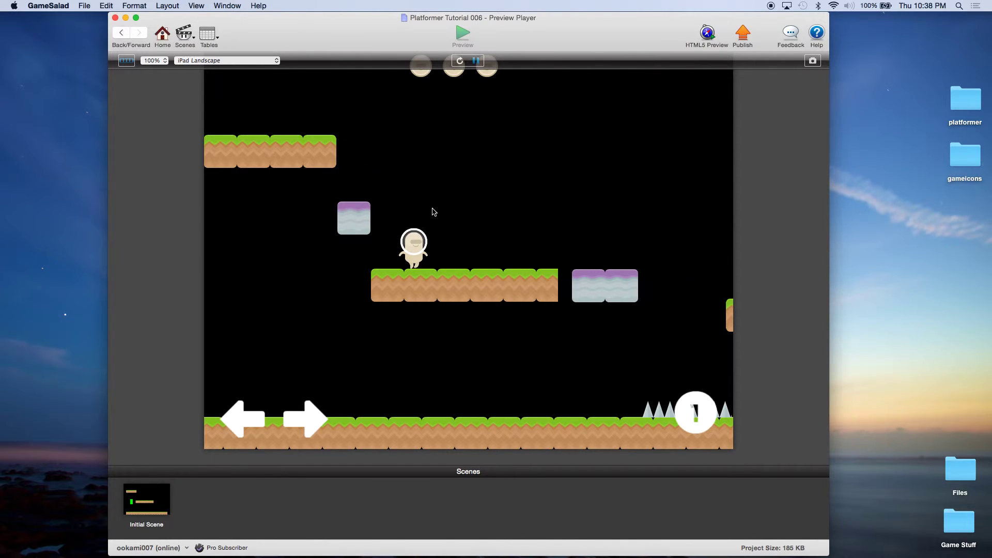
{"action": "key", "text": "Left"}
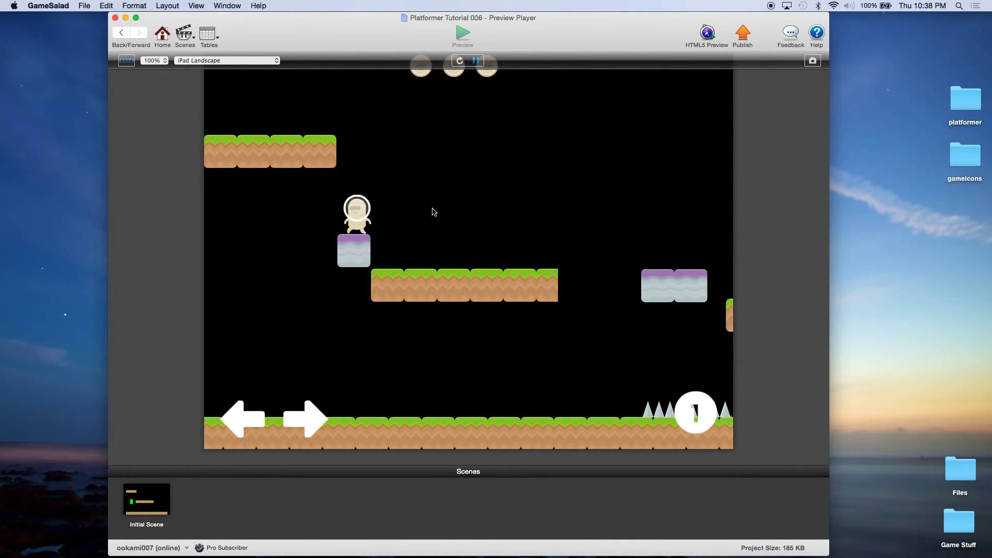
{"action": "key", "text": "Left"}
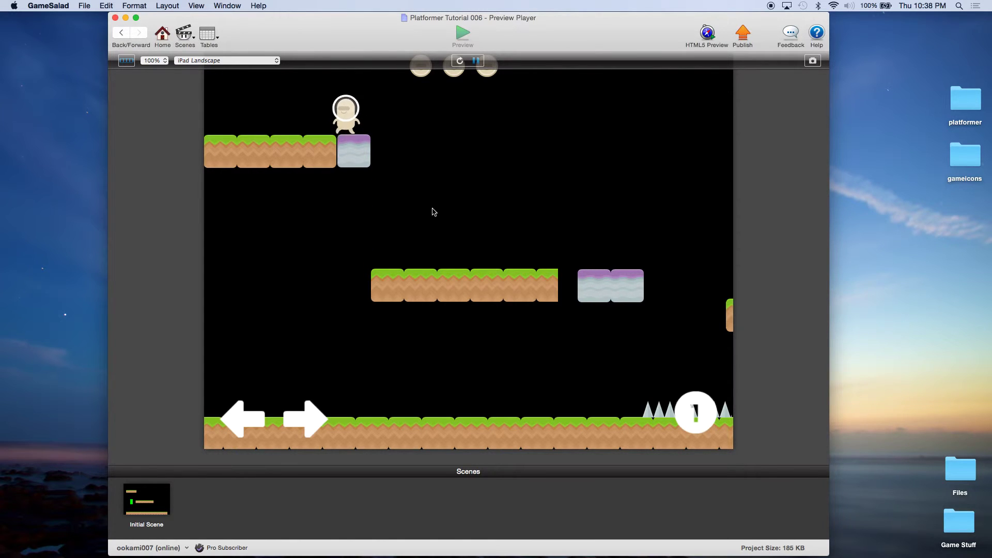
{"action": "key", "text": "Right"}
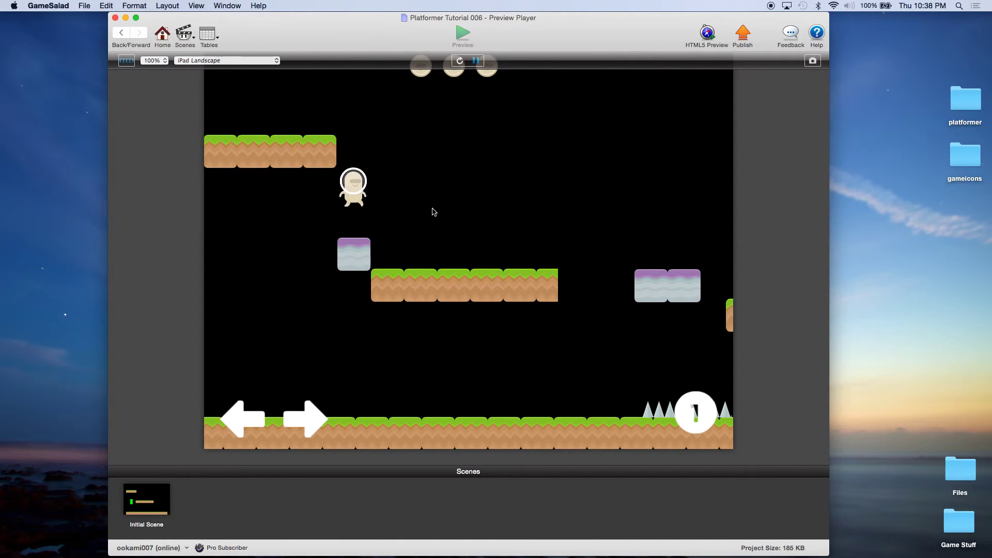
{"action": "key", "text": "Right"}
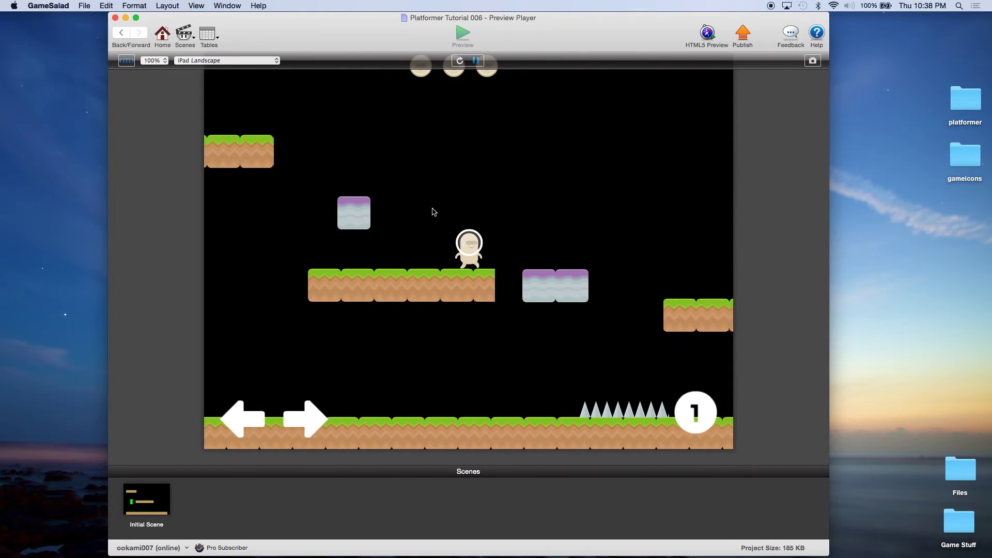
{"action": "key", "text": "Up"}
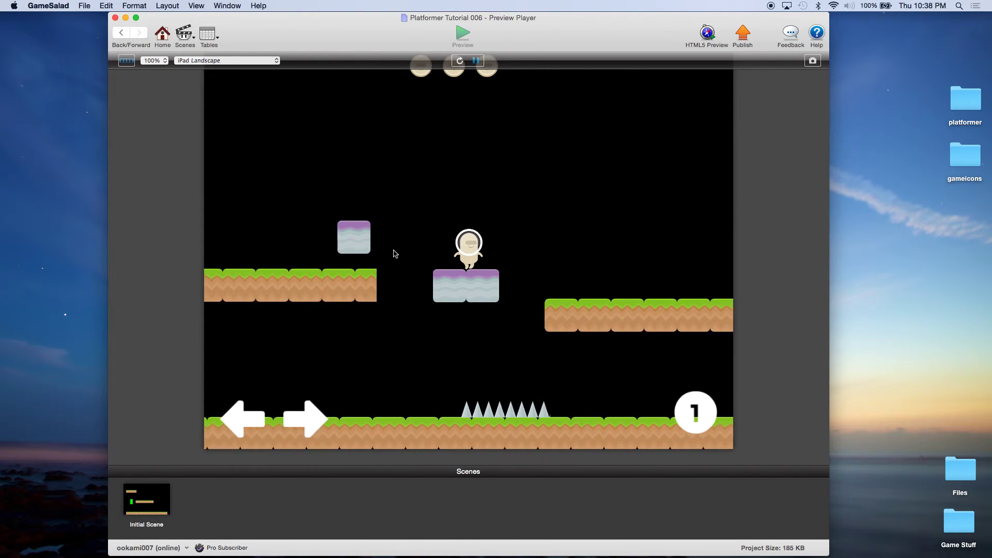
Step: Leave the preview for the project's home view and open Initial Scene from the scene list
{"action": "left_click", "coordinate": [165, 38]}
{"action": "left_click", "coordinate": [499, 61]}
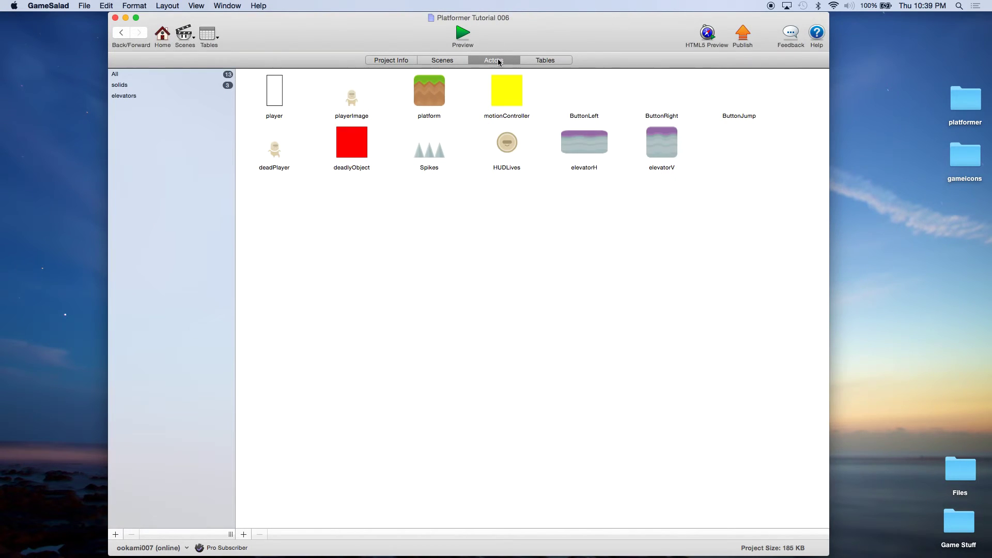
{"action": "left_click", "coordinate": [447, 61]}
{"action": "double_click", "coordinate": [165, 100]}
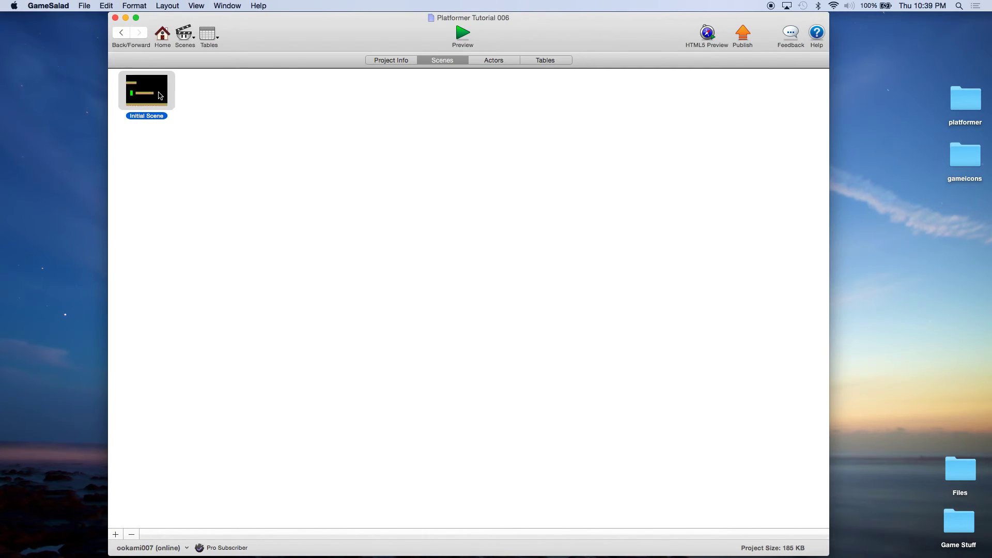
Step: Move the elevatorV instance from the HUD layer into the scrollable Background layer of Initial Scene
{"action": "left_click", "coordinate": [288, 62]}
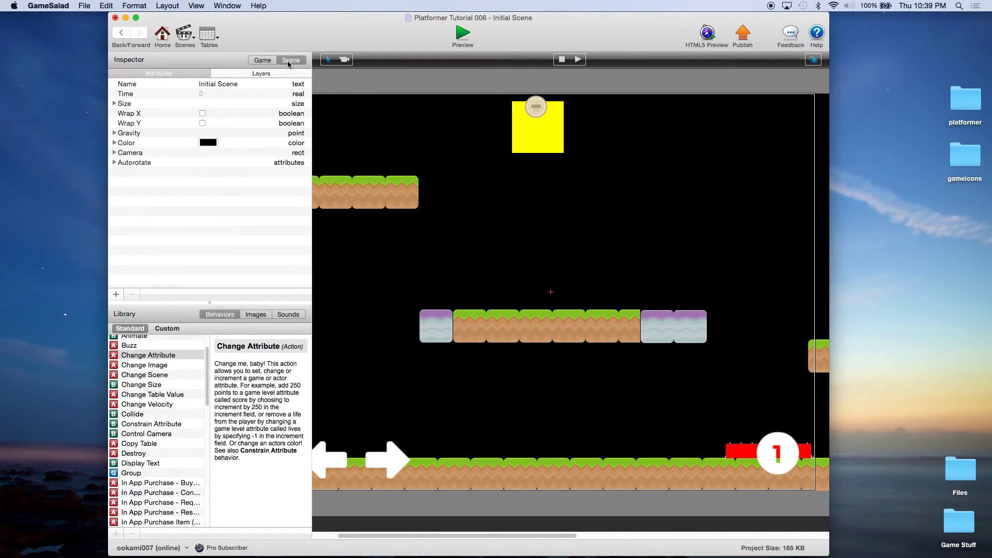
{"action": "left_click", "coordinate": [262, 74]}
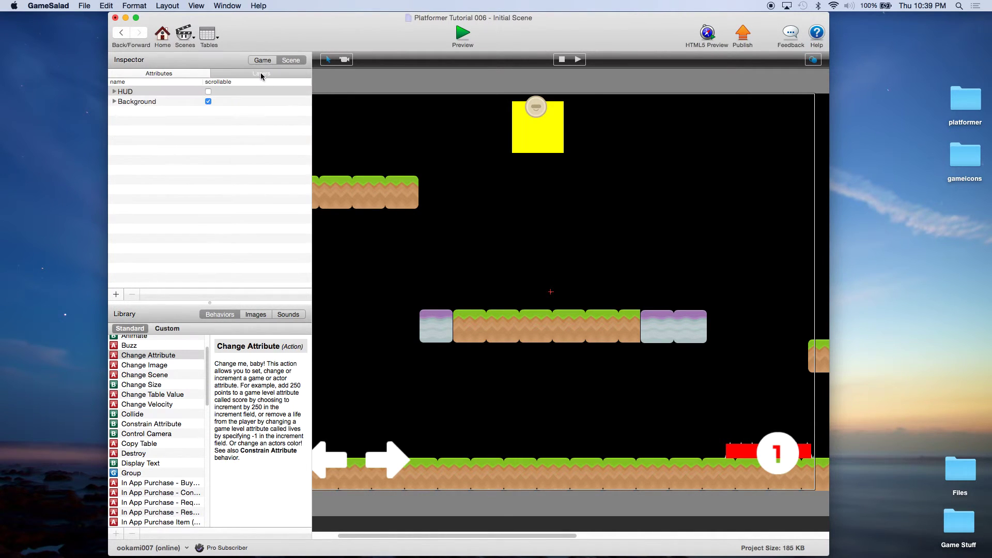
{"action": "left_click", "coordinate": [115, 92]}
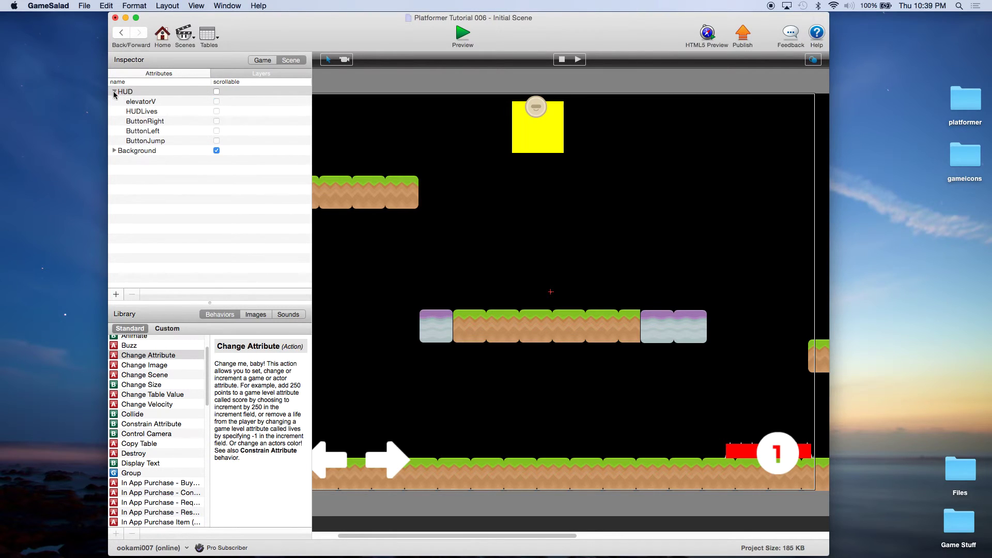
{"action": "left_click", "coordinate": [142, 102]}
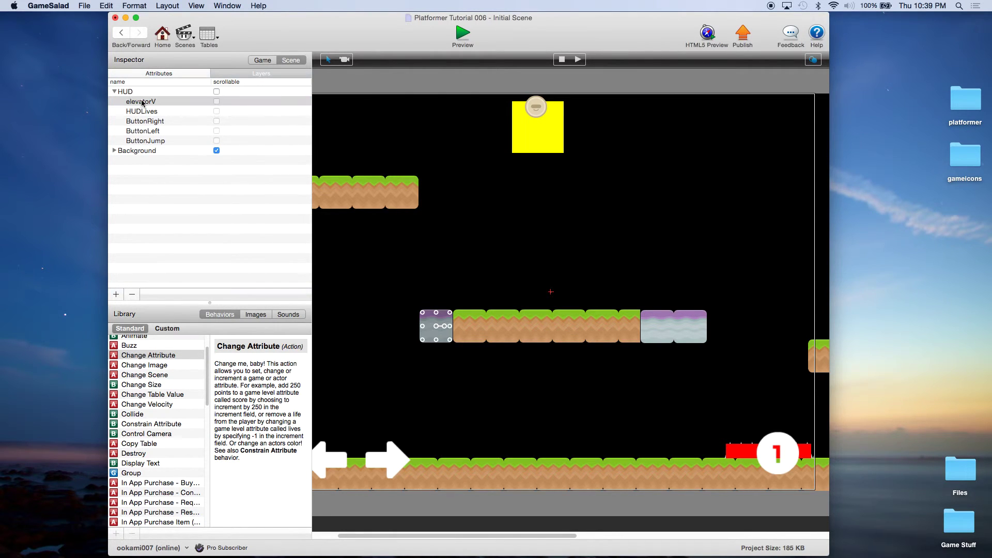
{"action": "double_click", "coordinate": [142, 151]}
{"action": "left_click_drag", "start_coordinate": [145, 152], "coordinate": [130, 154]}
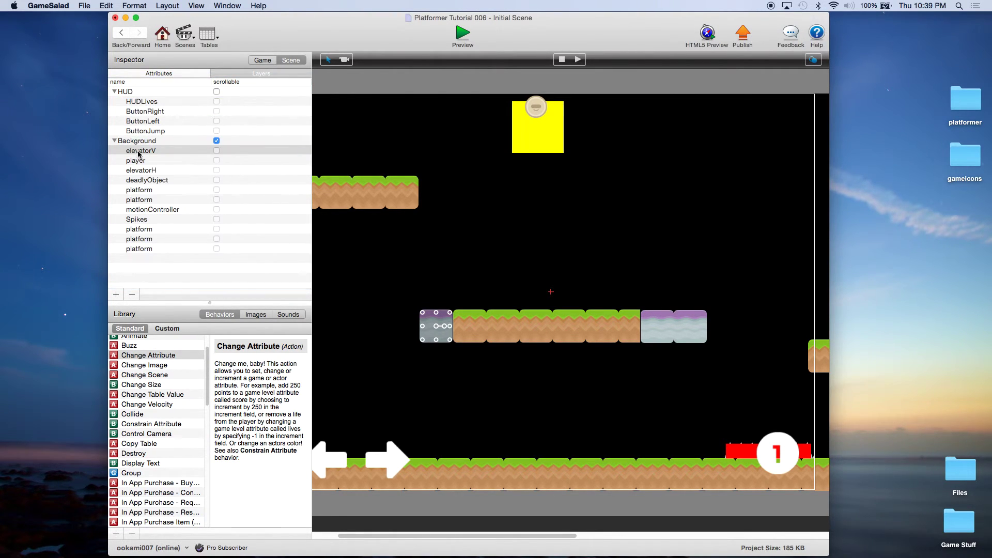
Step: Preview the game, pass the vertical elevator, jump onto the horizontal elevator, and return to the middle platform
{"action": "left_click", "coordinate": [465, 34]}
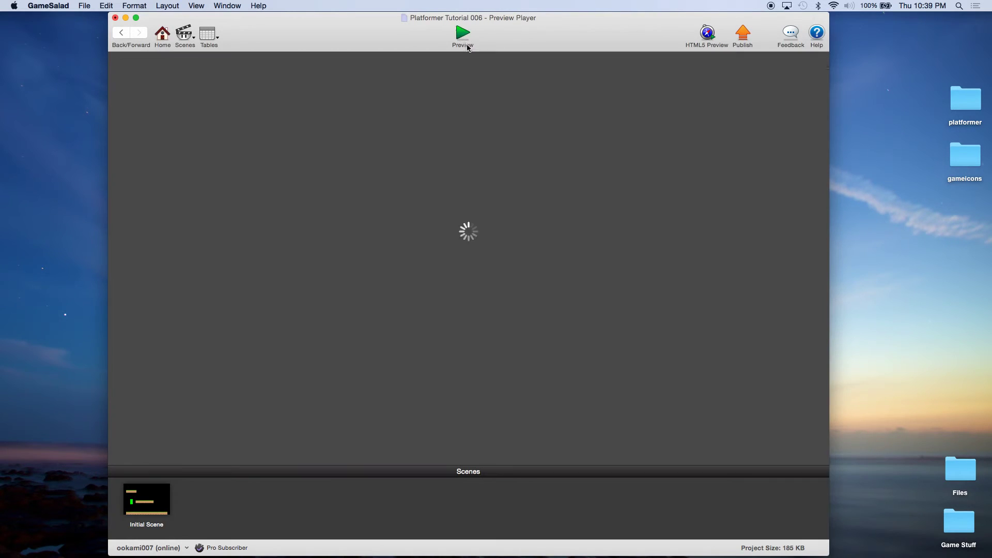
{"action": "key", "text": "Right"}
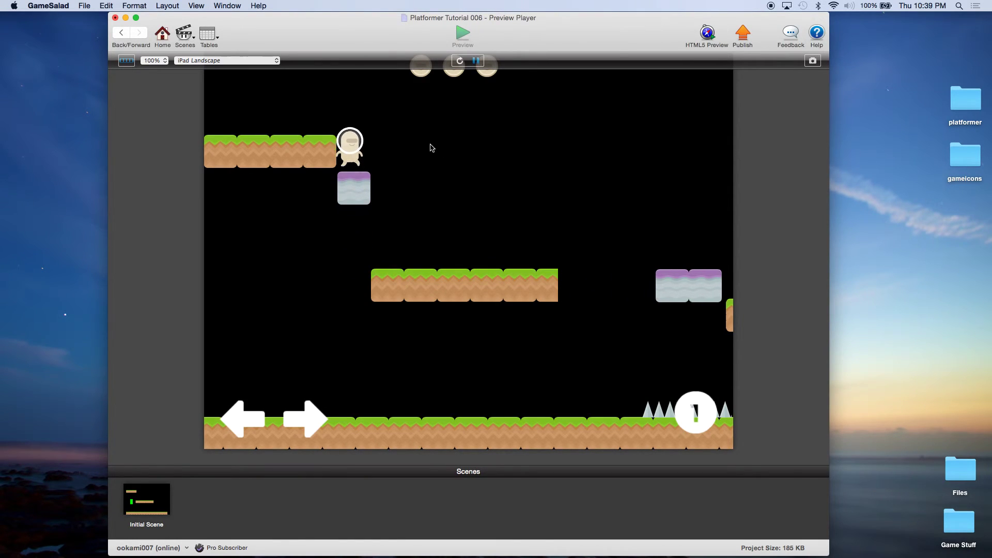
{"action": "key", "text": "Right"}
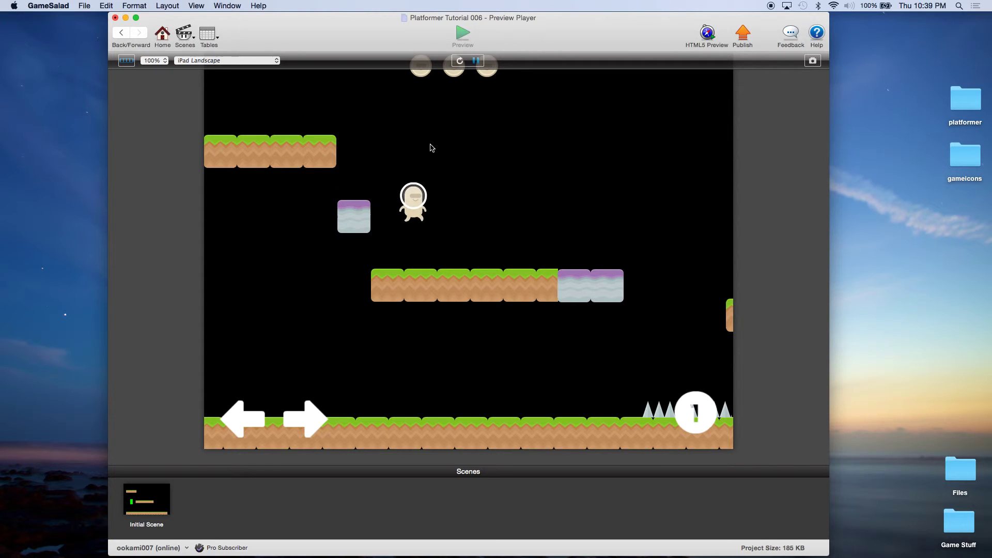
{"action": "key", "text": "Right"}
{"action": "key", "text": "Up"}
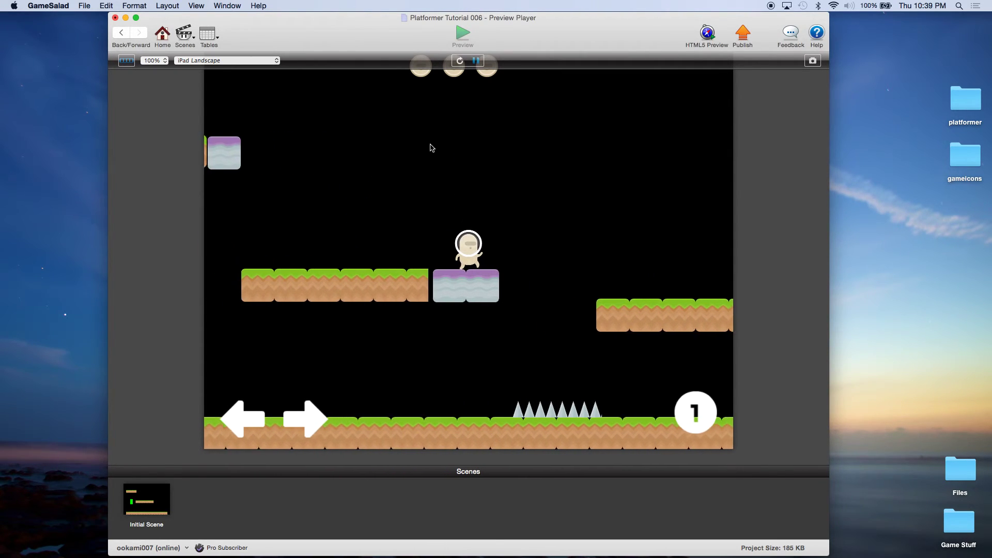
{"action": "key", "text": "Up"}
{"action": "key", "text": "Left"}
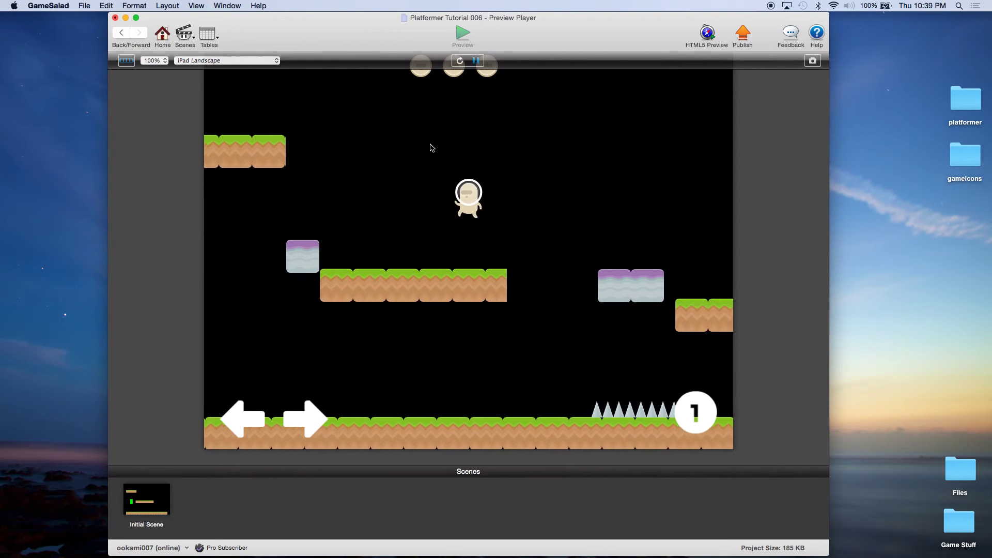
{"action": "key", "text": "Left"}
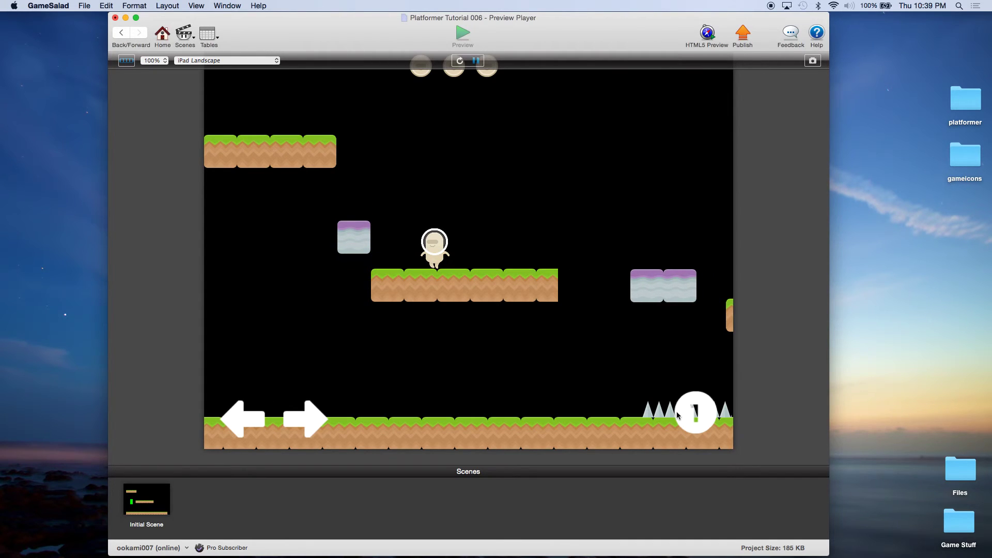
Step: Try the on-screen jump, move-right and move-left controls in the running preview
{"action": "left_click", "coordinate": [694, 411]}
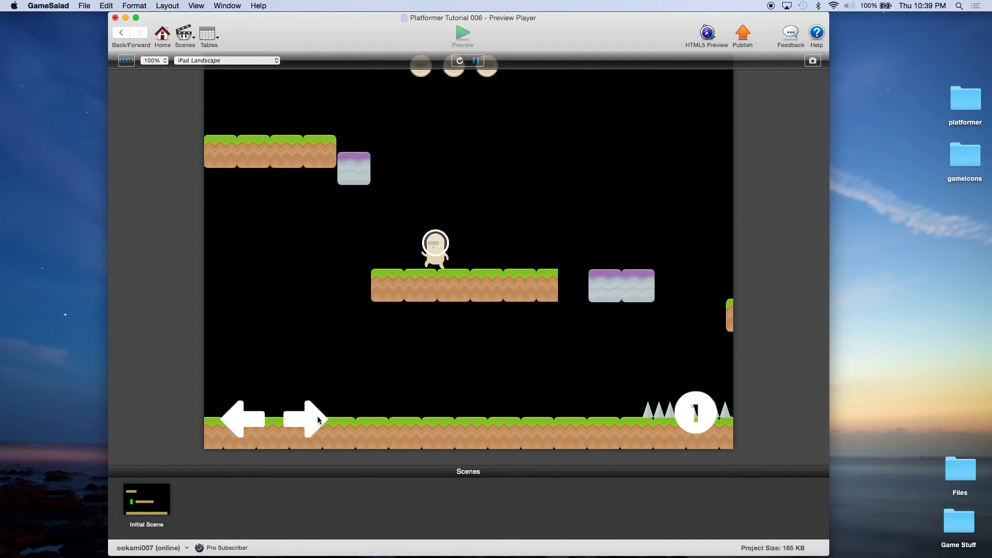
{"action": "left_click", "coordinate": [316, 418]}
{"action": "left_click", "coordinate": [255, 418]}
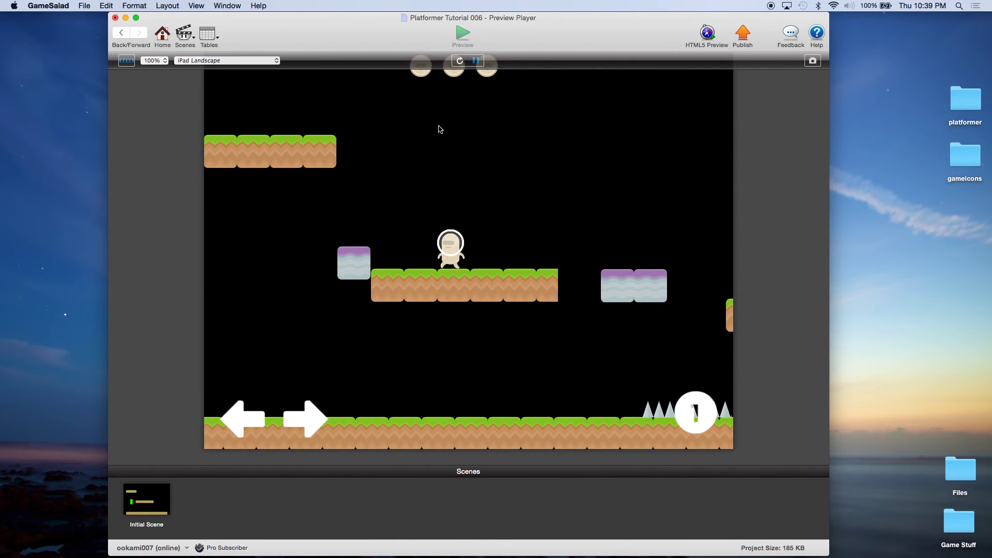
Step: Test-play from the middle platform over the horizontal elevator to the platform beyond the spikes, and jump back to the middle platform
{"action": "key", "text": "Left"}
{"action": "key", "text": "Right"}
{"action": "key", "text": "Left"}
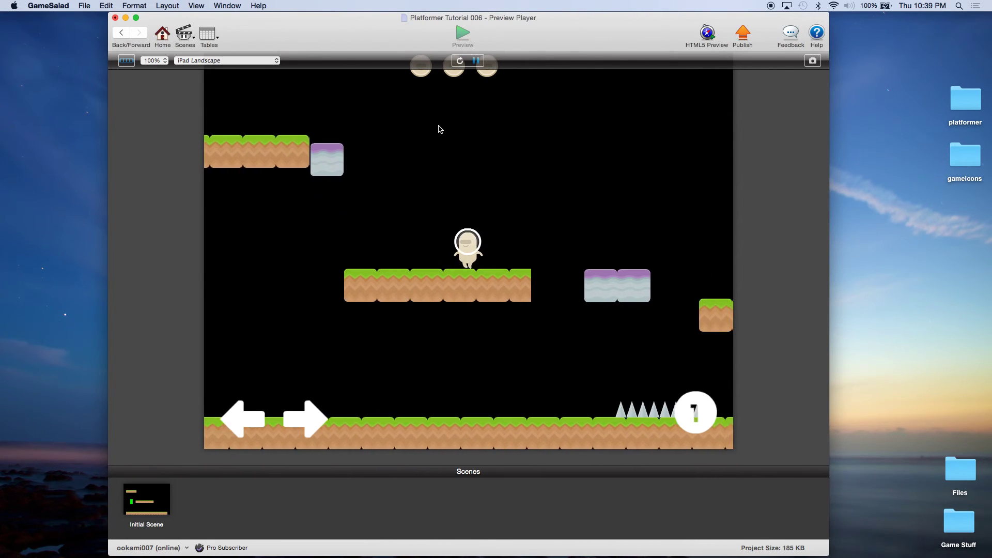
{"action": "key", "text": "Right"}
{"action": "key", "text": "Up"}
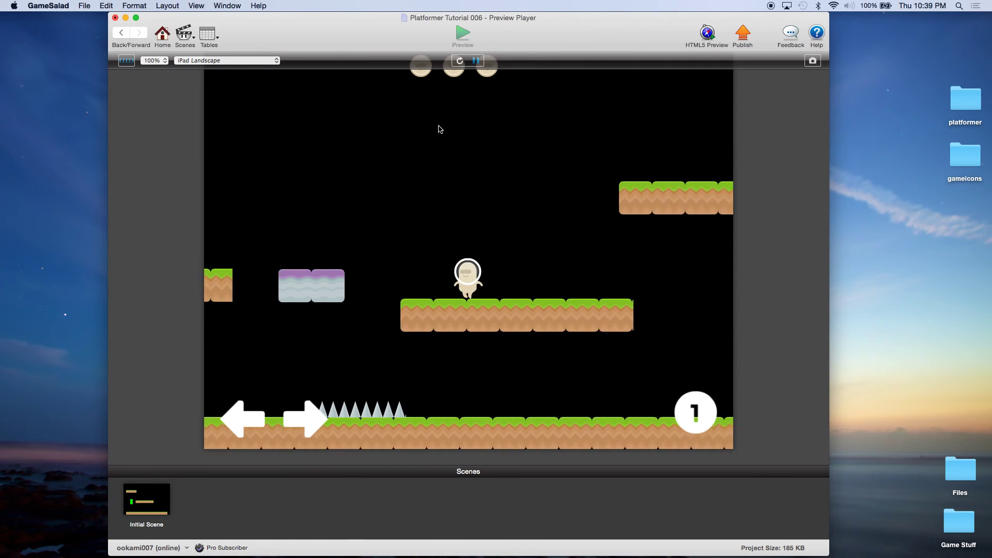
{"action": "key", "text": "Left"}
{"action": "key", "text": "Up"}
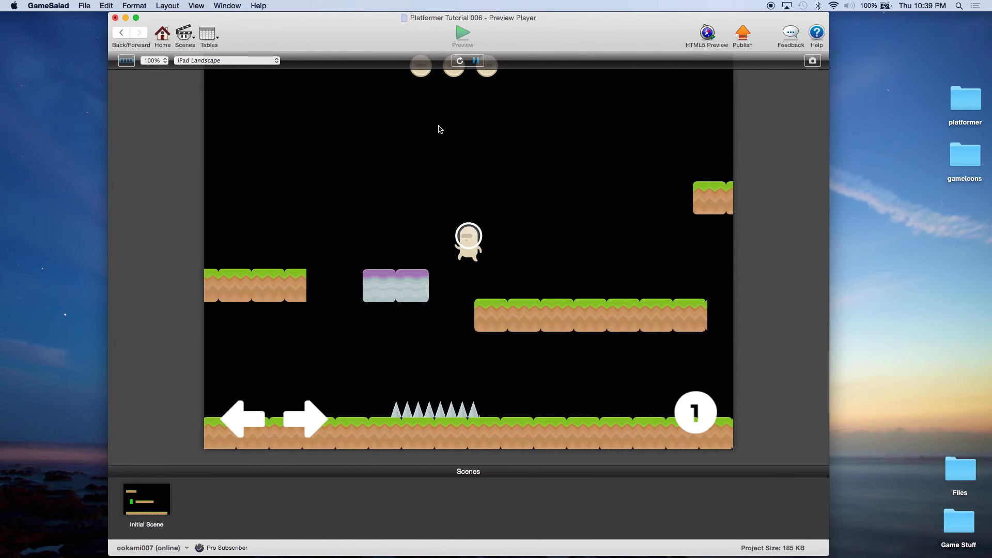
{"action": "key", "text": "Up"}
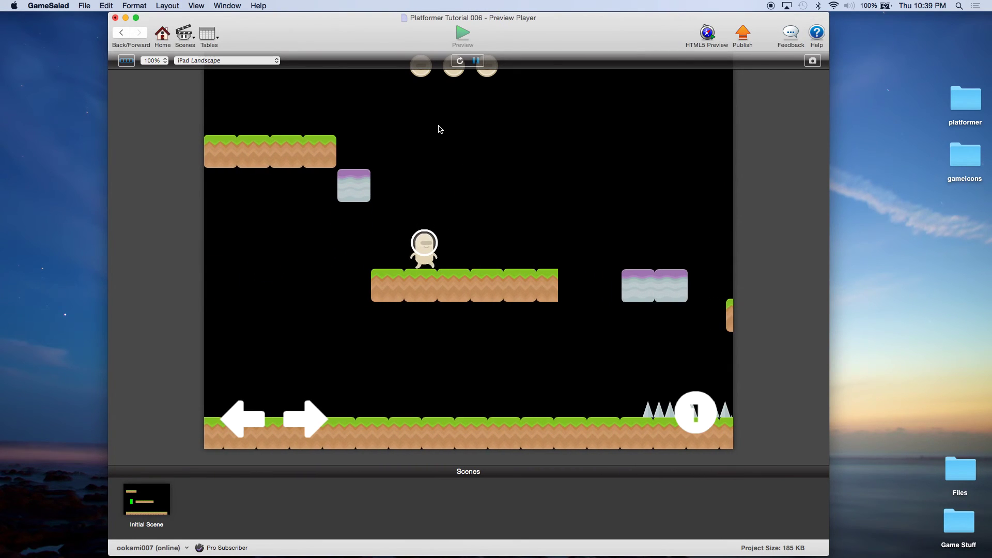
{"action": "key", "text": "Right"}
{"action": "key", "text": "Left"}
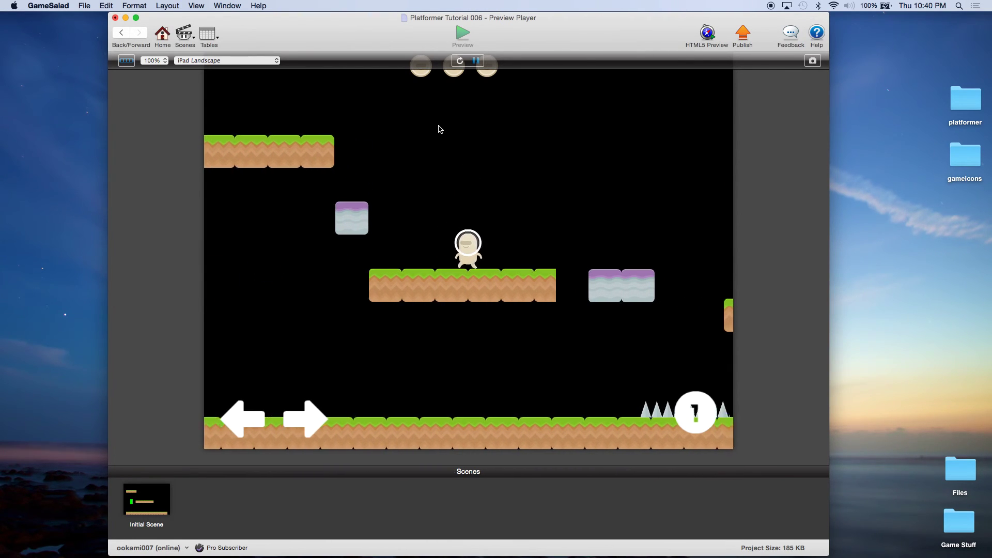